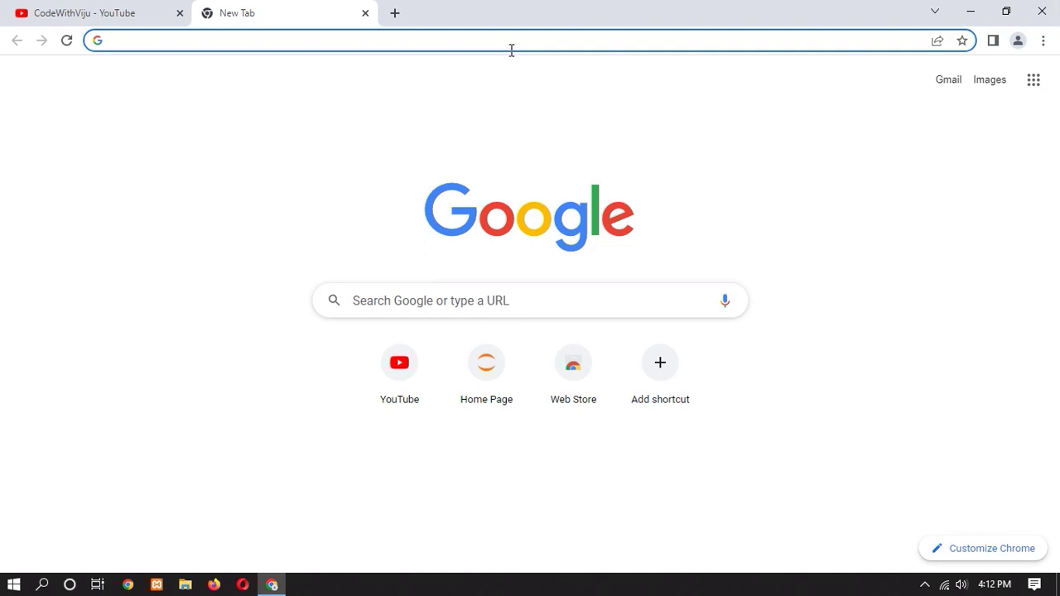
- Search the web for "python download" and download the Python 3.10.5 Windows installer from the python.org downloads page
left_click(302, 50)
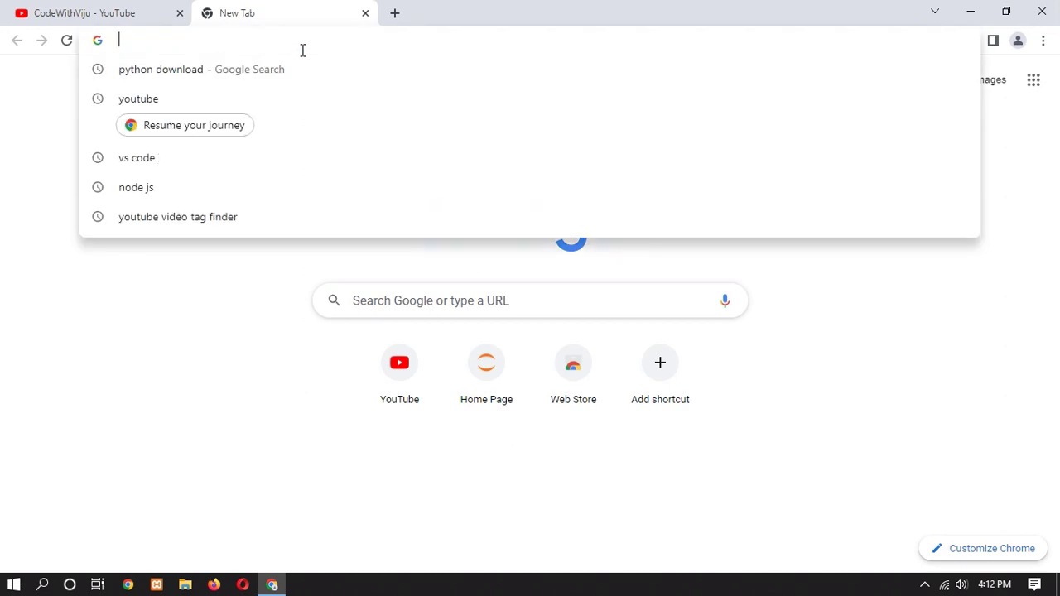
type("python")
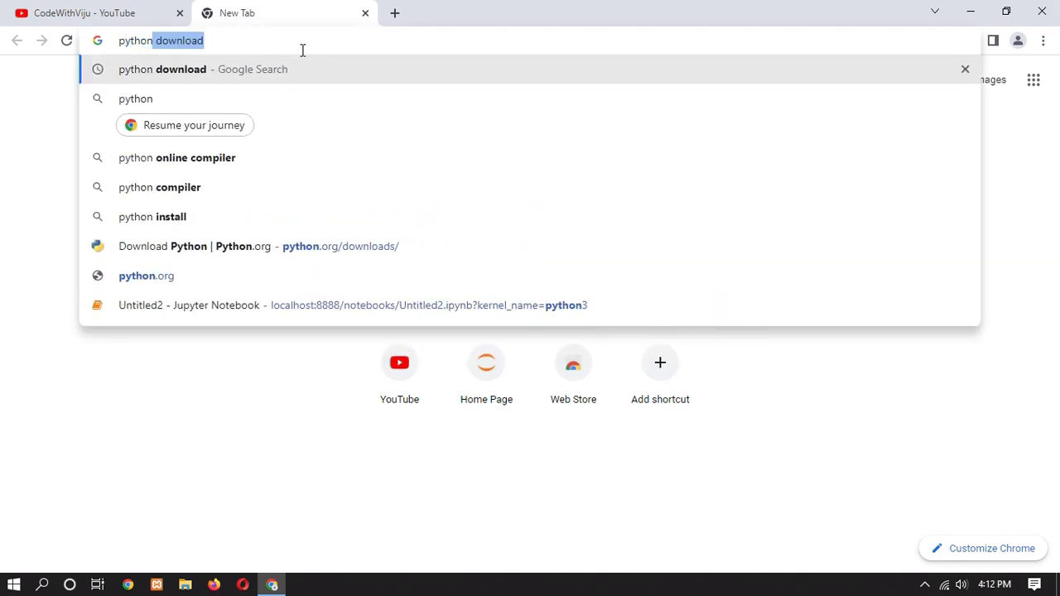
key("Return")
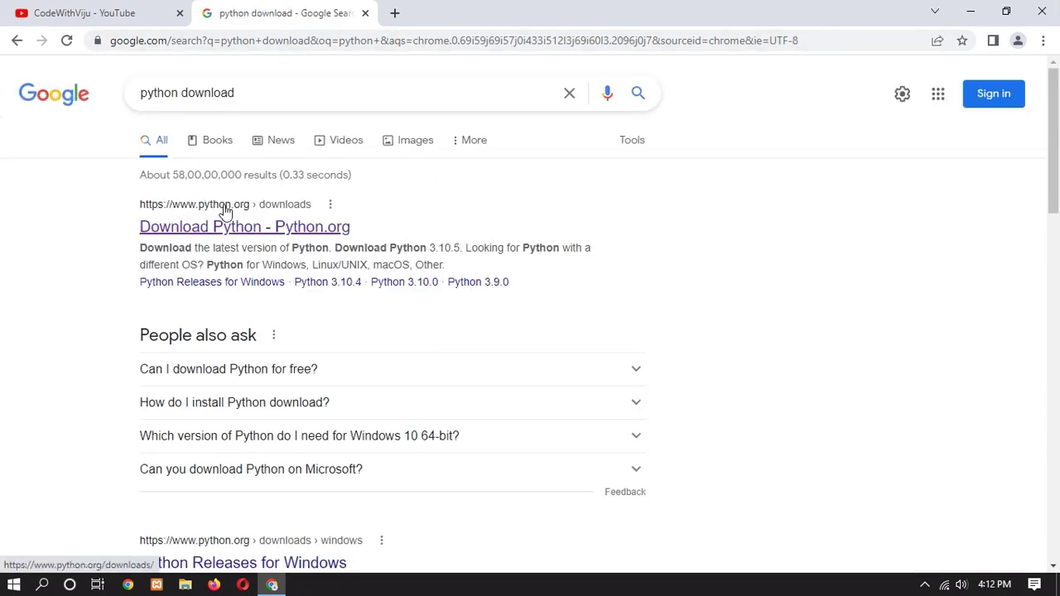
left_click(256, 233)
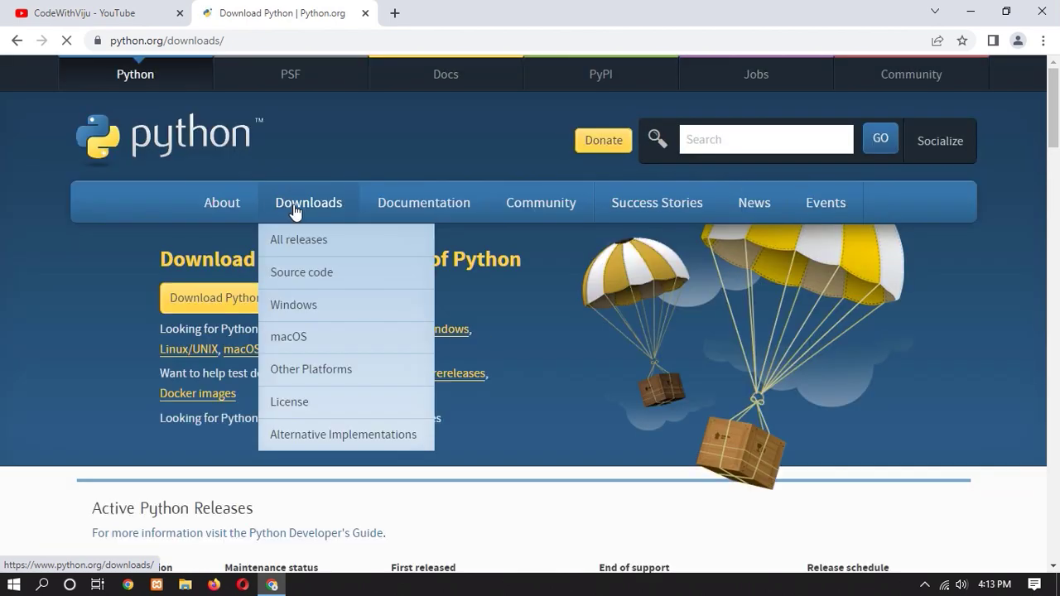
mouse_move(308, 209)
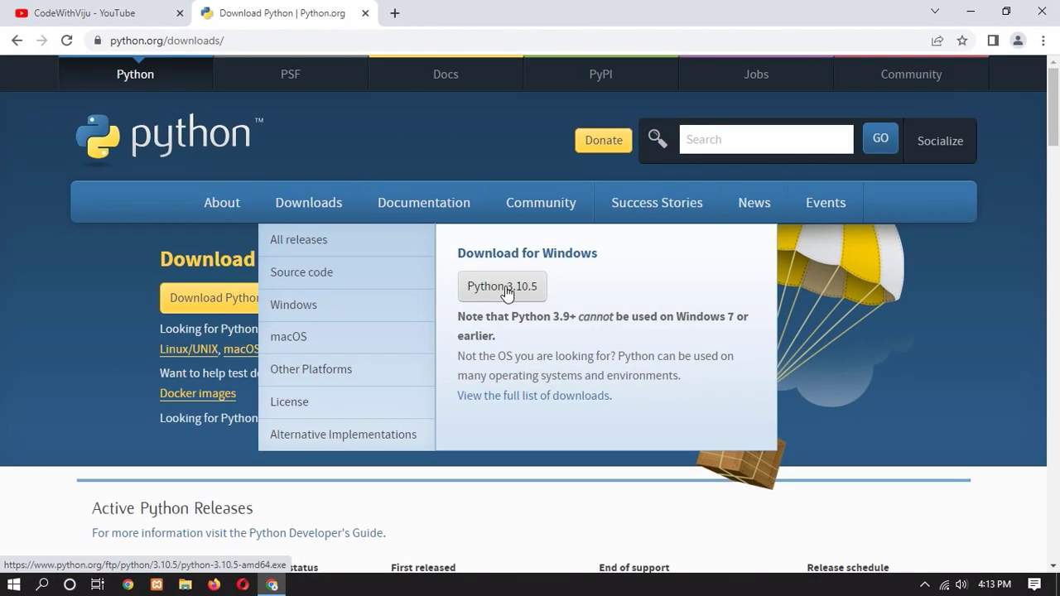
left_click(506, 291)
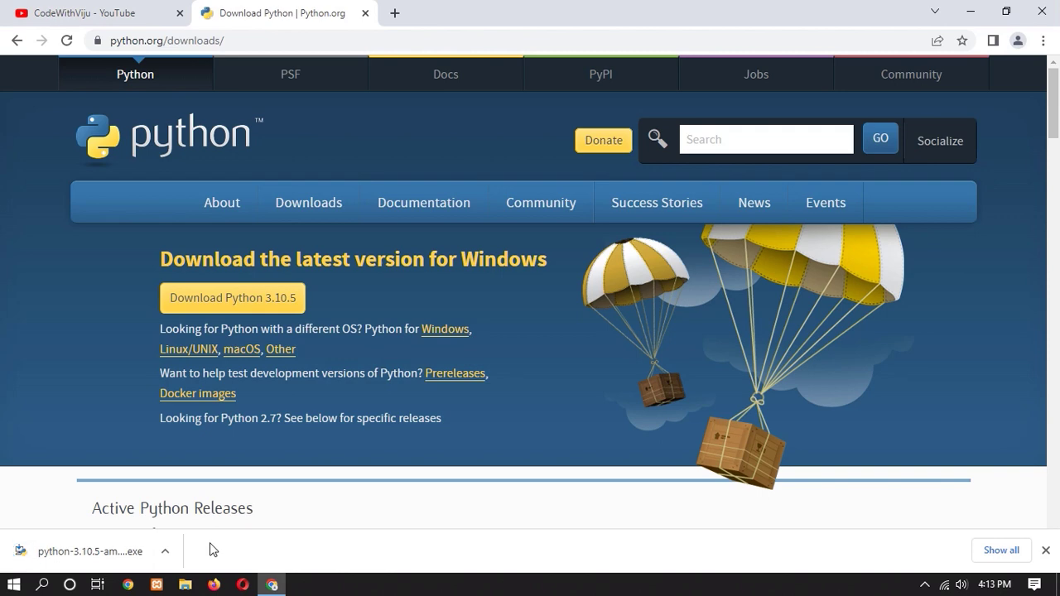
- Run the downloaded installer and install Python 3.10.5 with default settings and Python 3.10 added to PATH
left_click(65, 557)
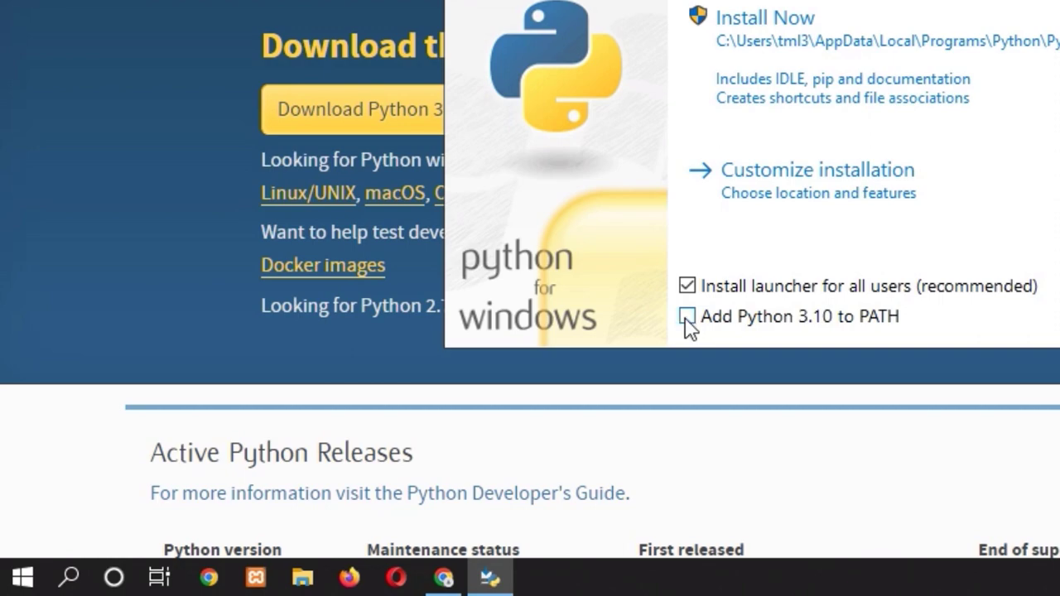
left_click(686, 317)
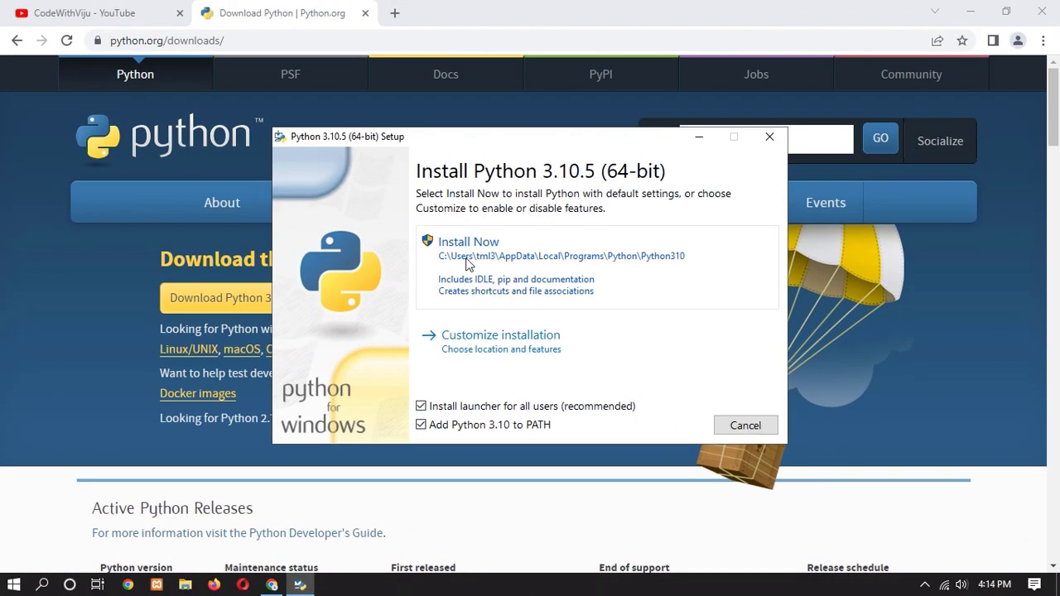
left_click(488, 263)
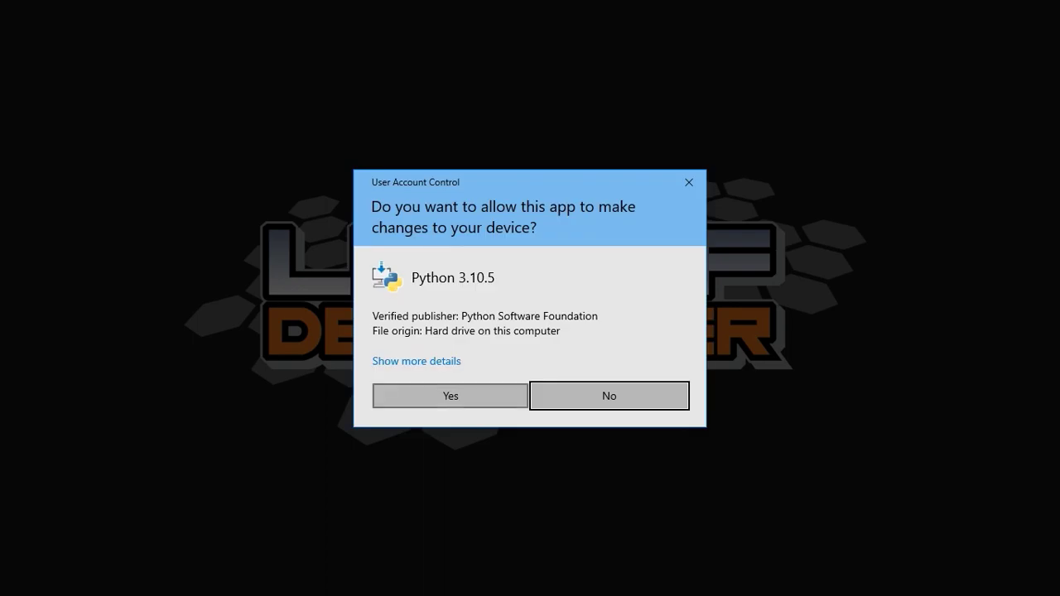
left_click(451, 396)
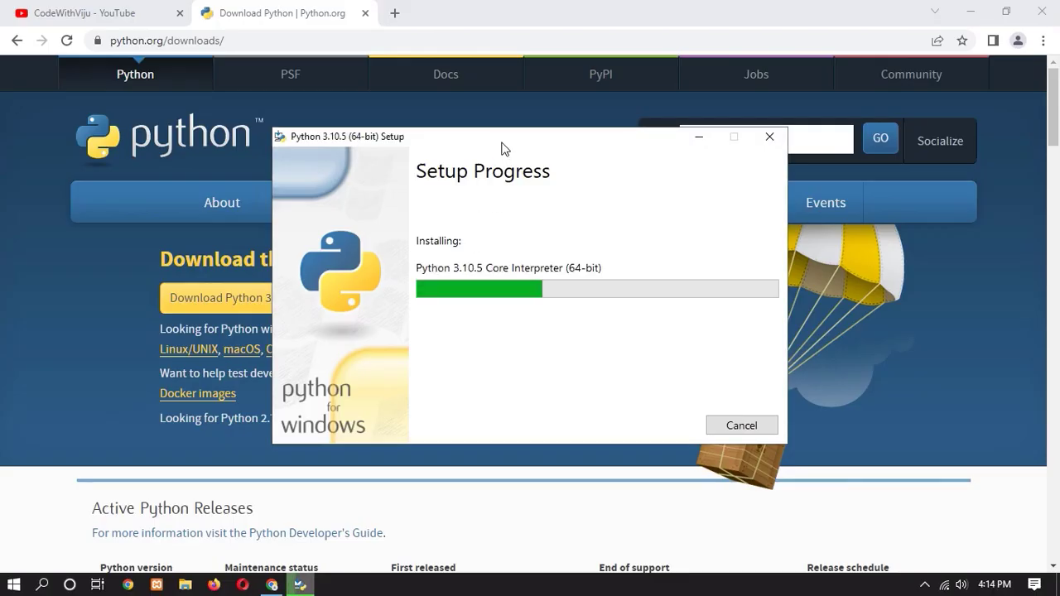
left_click_drag(501, 142, 532, 126)
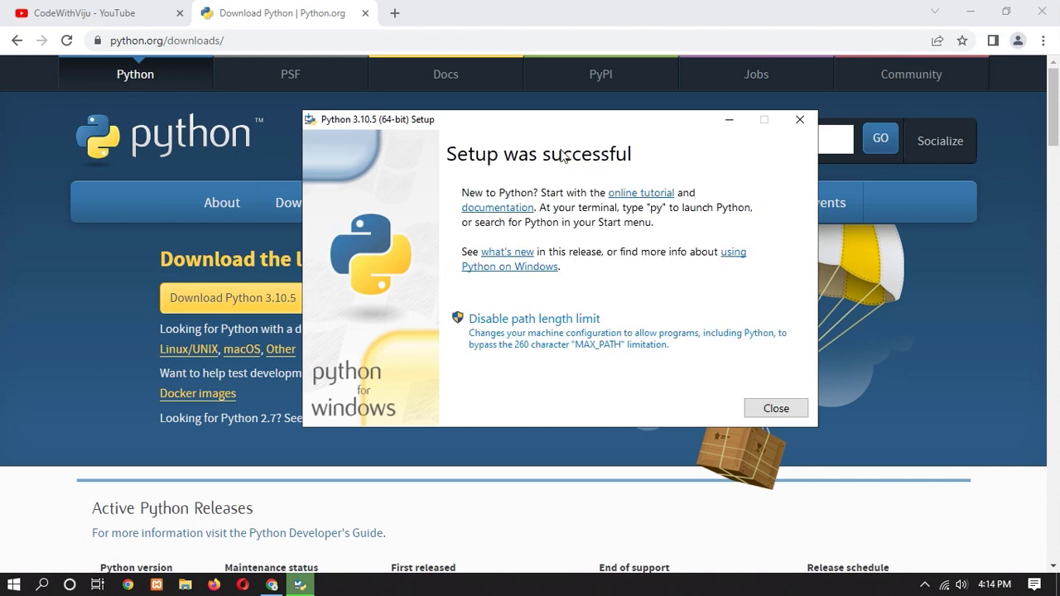
left_click(776, 411)
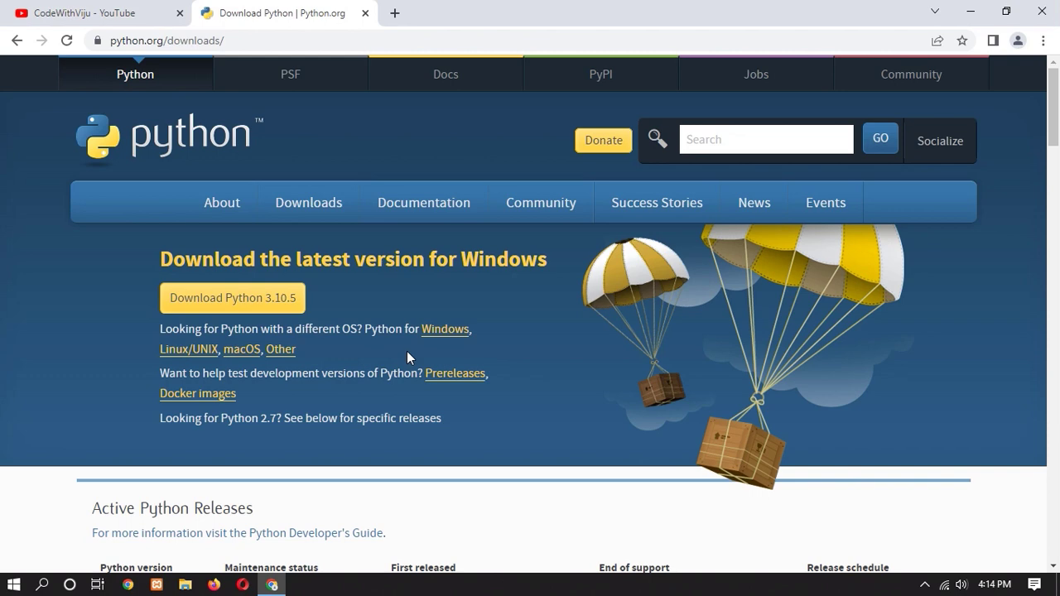
- Open Command Prompt and check the installed Python version with "python --version"
left_click(42, 584)
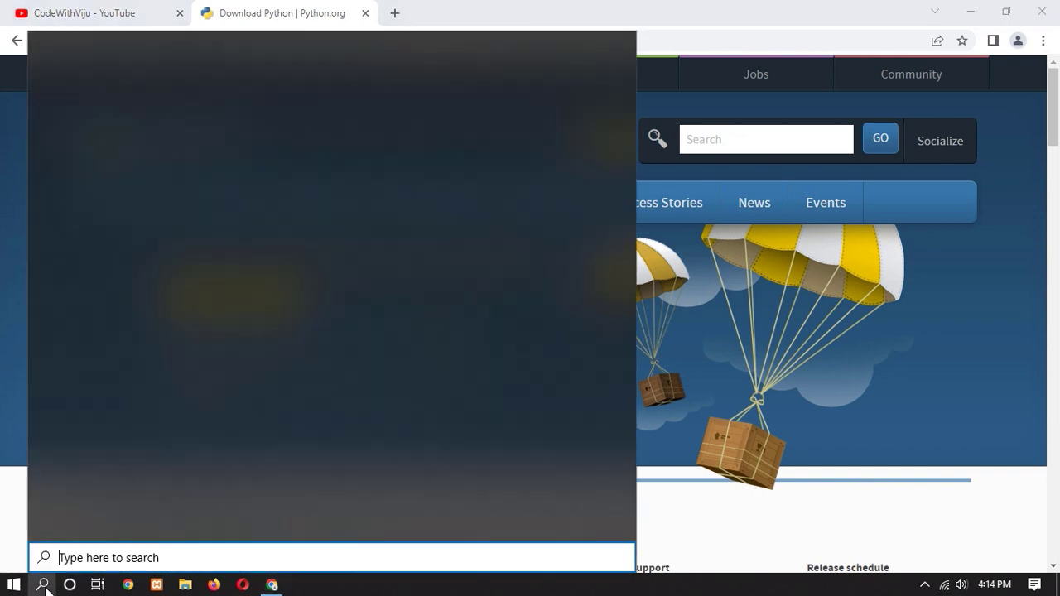
type("cmd")
key("Return")
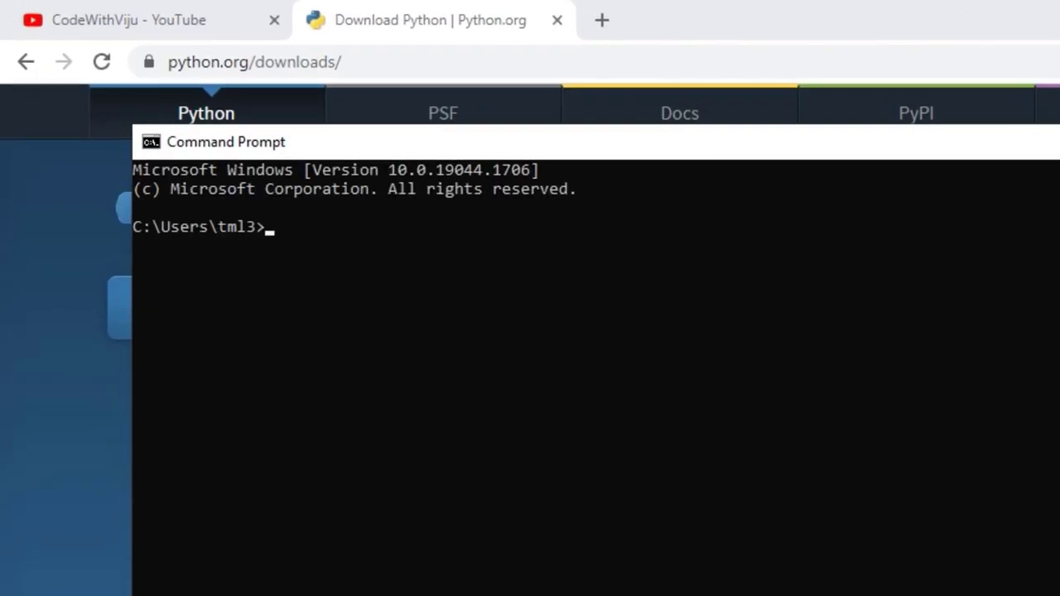
left_click(353, 230)
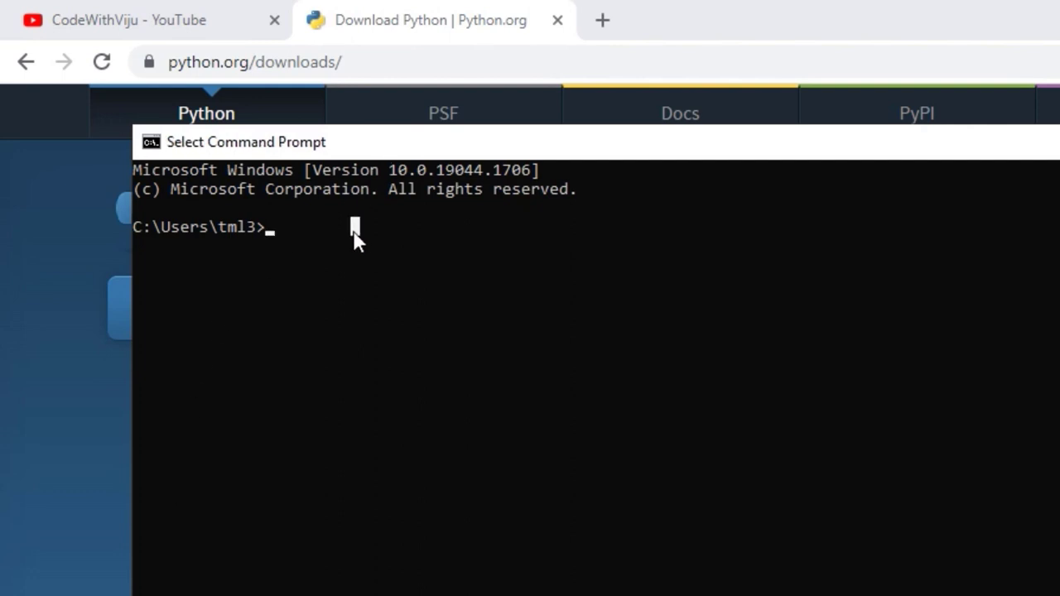
type("python ")
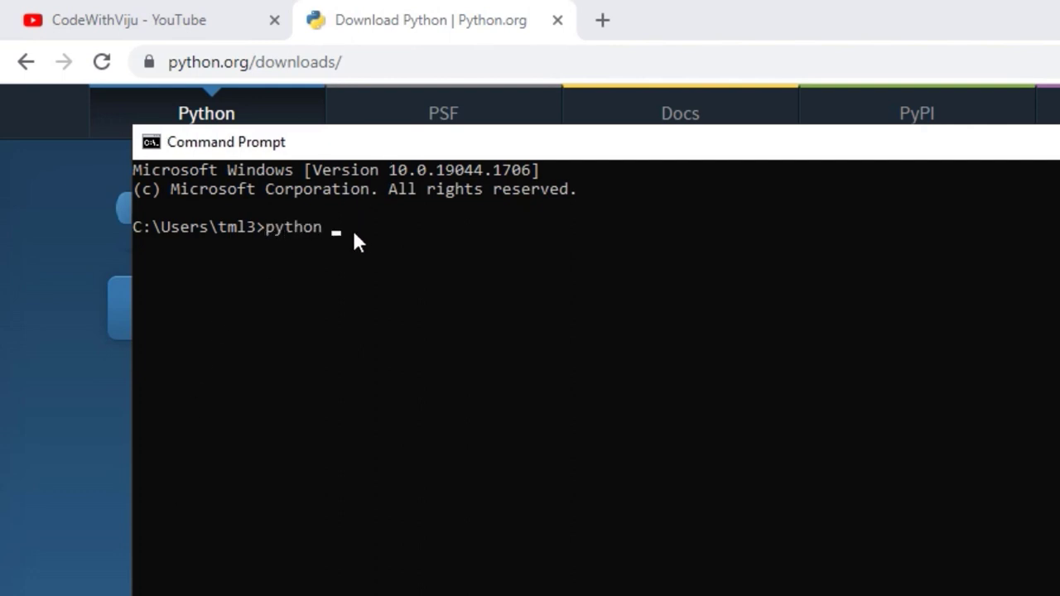
type("--version")
key("Return")
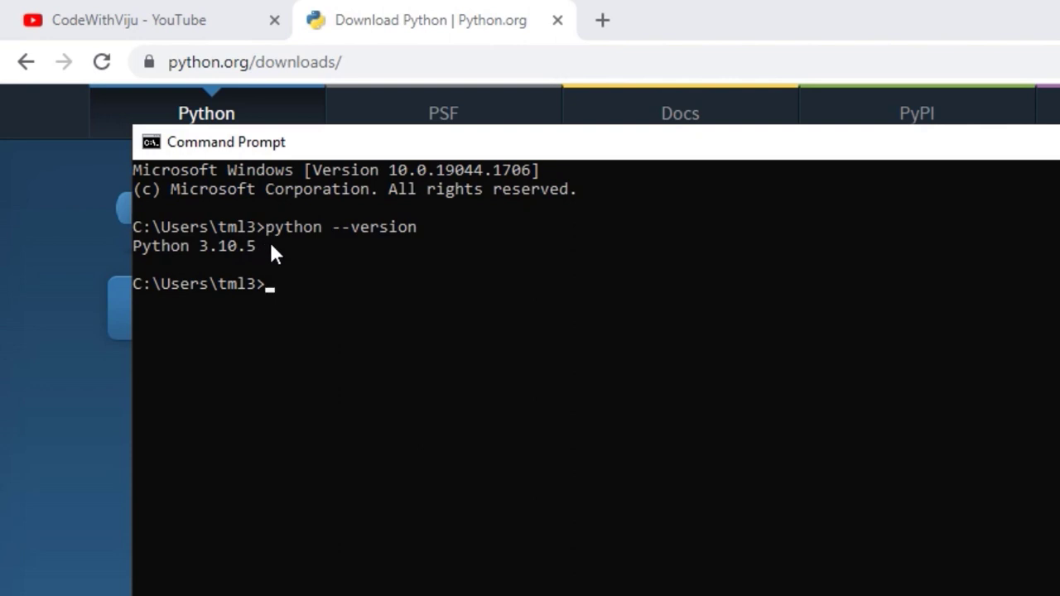
- Check the installed pip version with "pip --version"
left_click(319, 292)
left_click(318, 324)
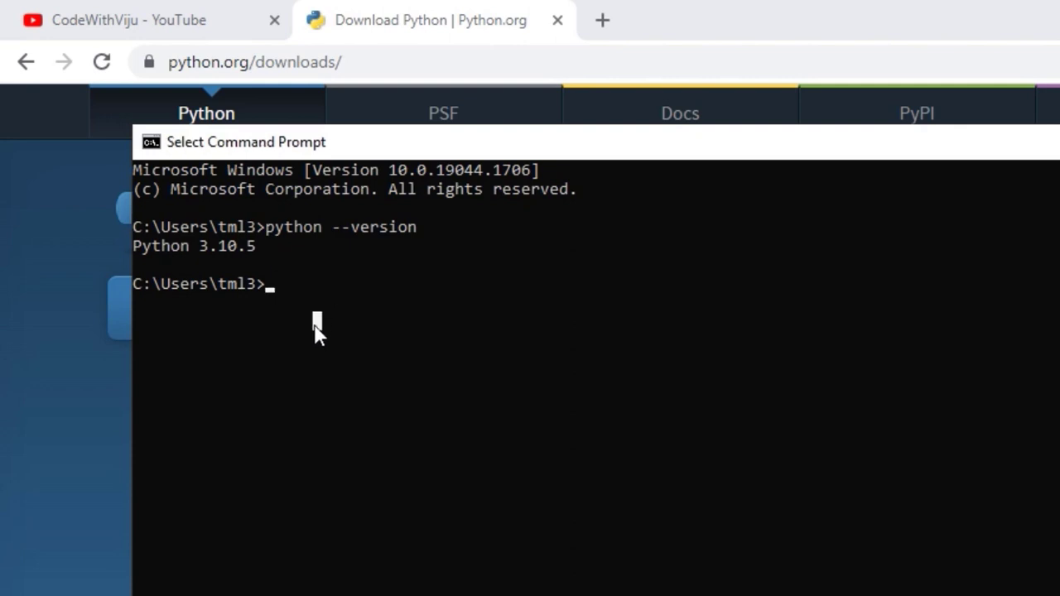
type("pip --")
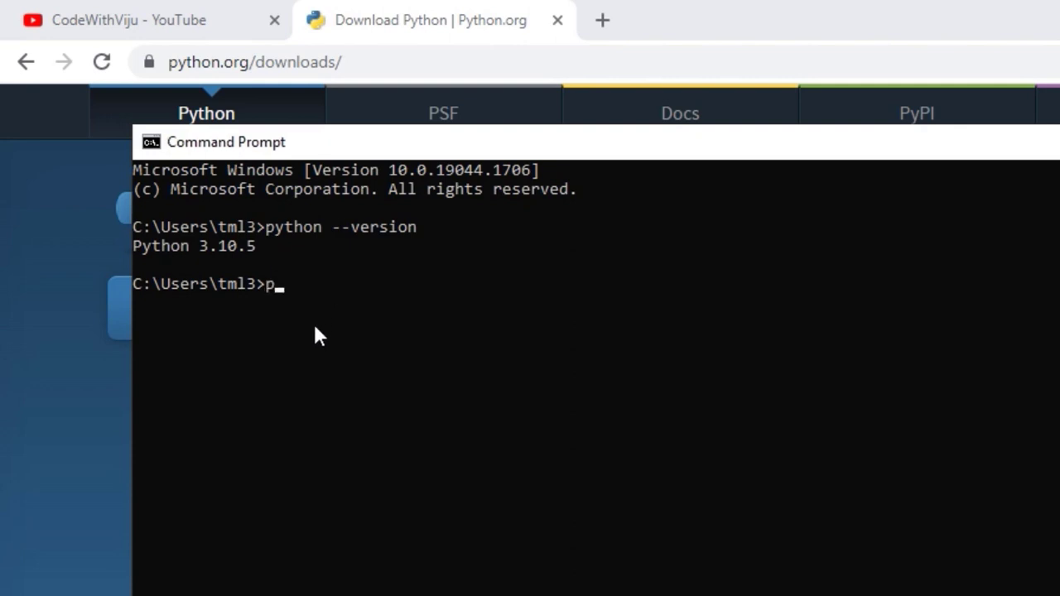
type("version")
key("Return")
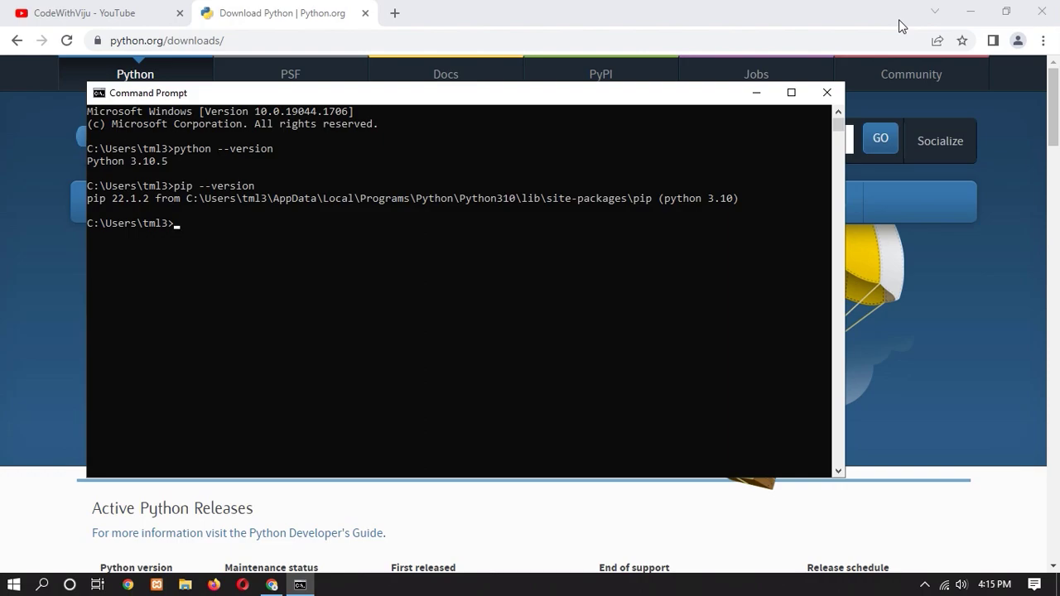
- Minimize the browser and open the Commands text file from the desktop in Notepad
left_click(971, 11)
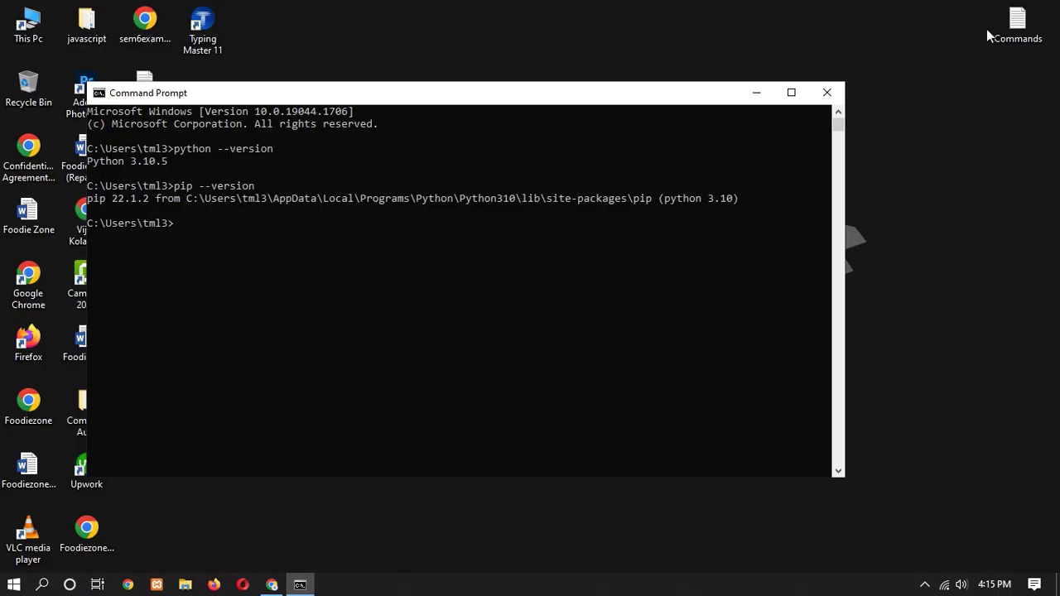
double_click(1018, 26)
left_click(814, 159)
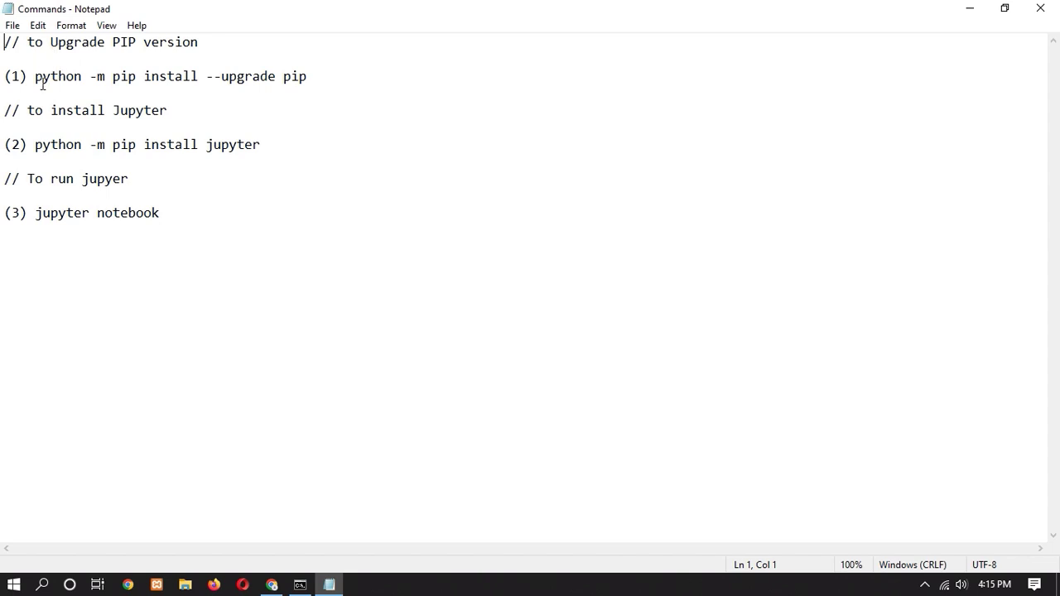
- Copy "python -m pip install --upgrade pip" from the Commands file and run it in Command Prompt
left_click_drag(38, 78, 312, 83)
right_click(253, 74)
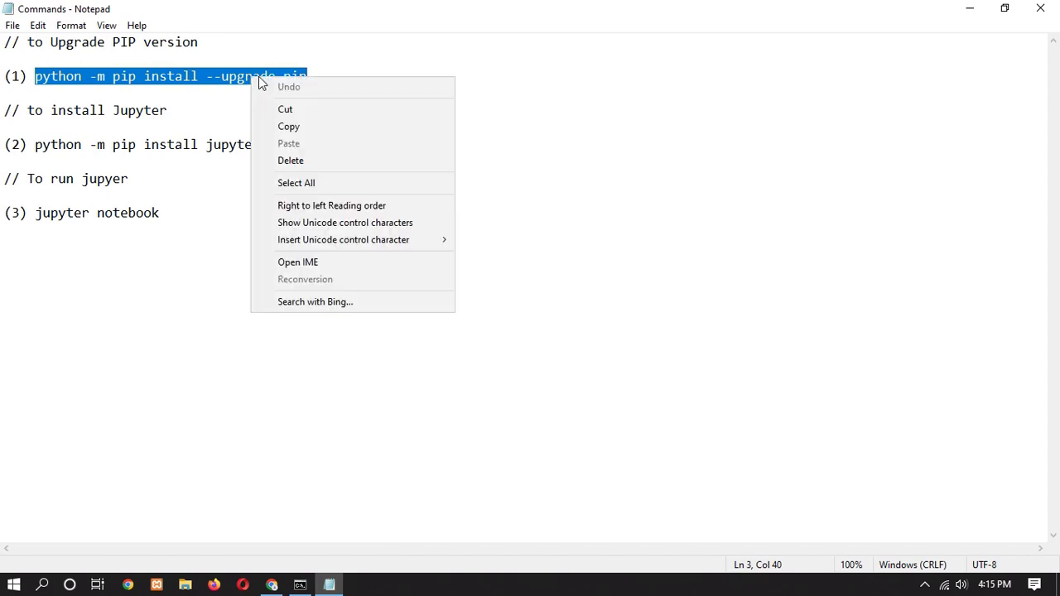
left_click(305, 128)
left_click(300, 585)
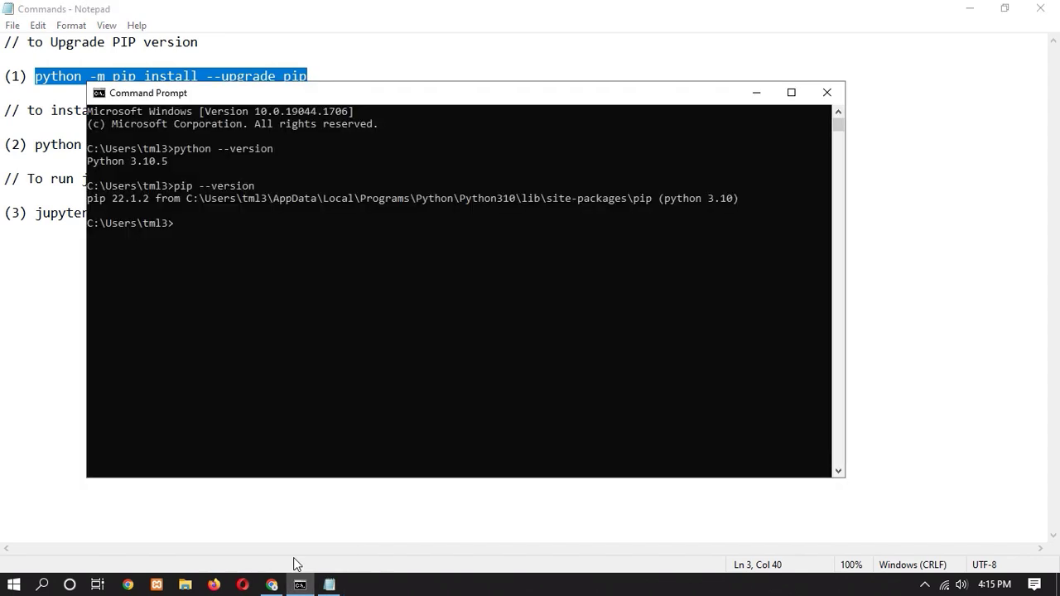
right_click(263, 248)
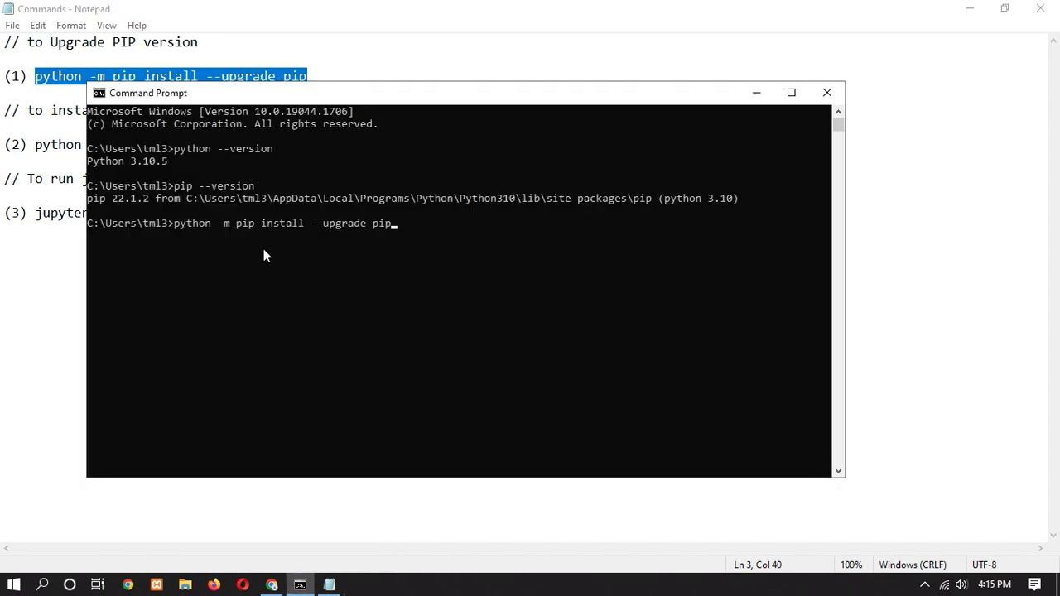
key("Return")
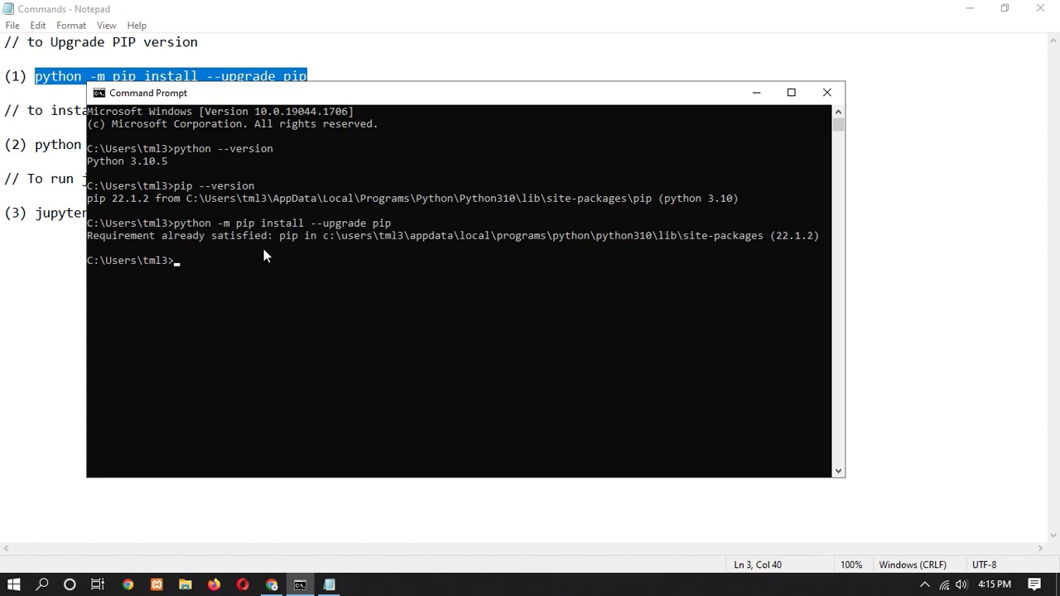
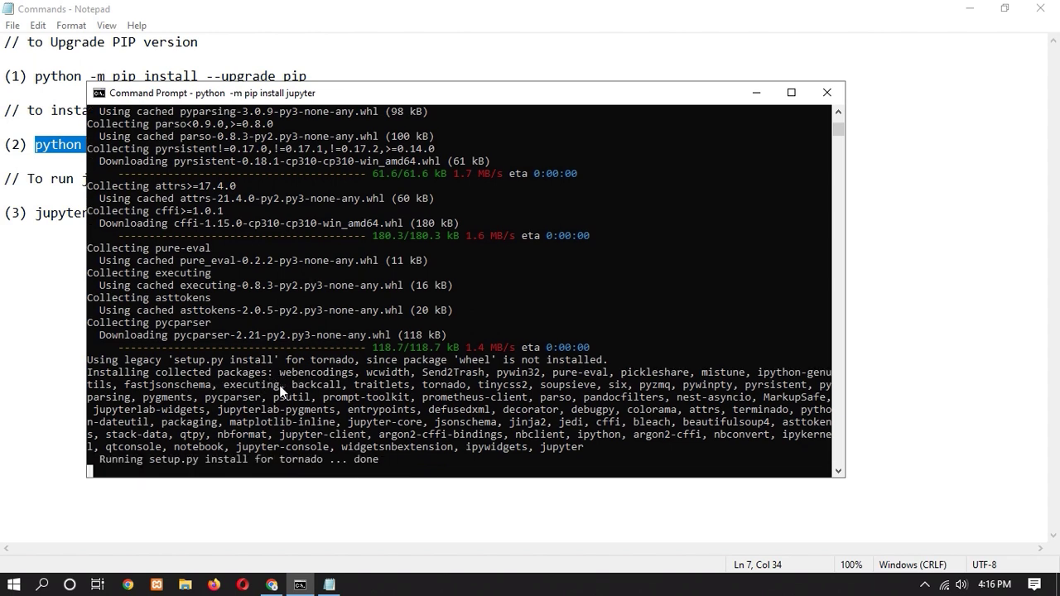
left_click_drag(281, 385, 375, 410)
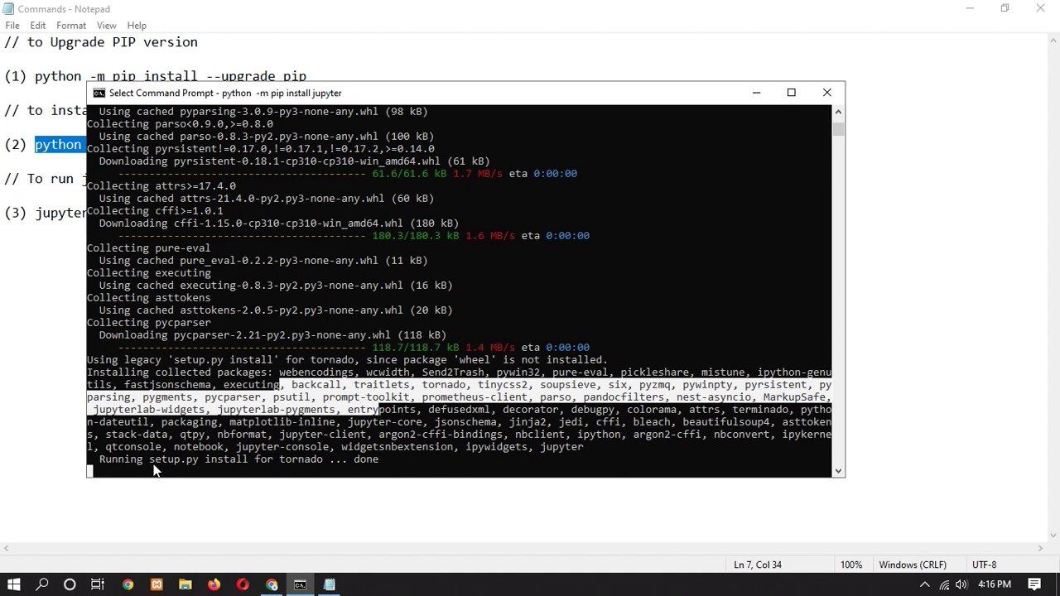
left_click(306, 421)
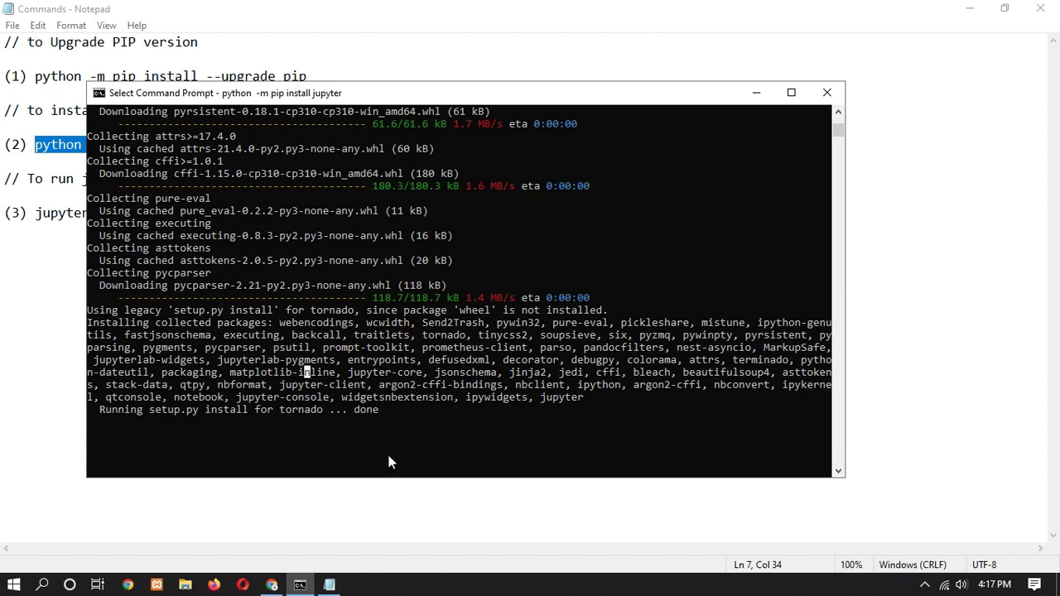
key("Escape")
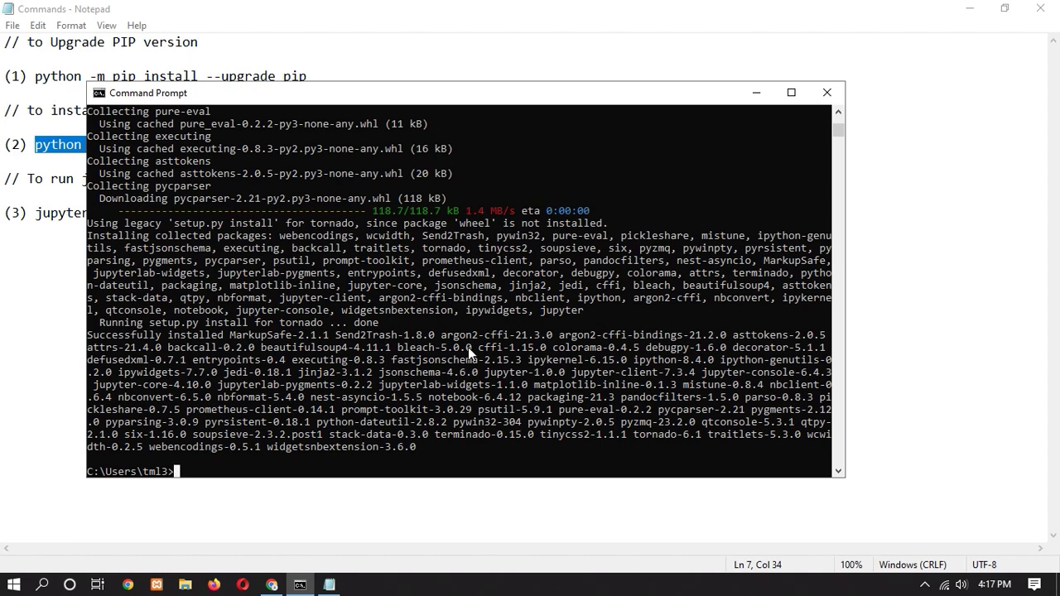
- Copy "jupyter notebook" from the Commands file and run it in Command Prompt to launch Jupyter
left_click(31, 278)
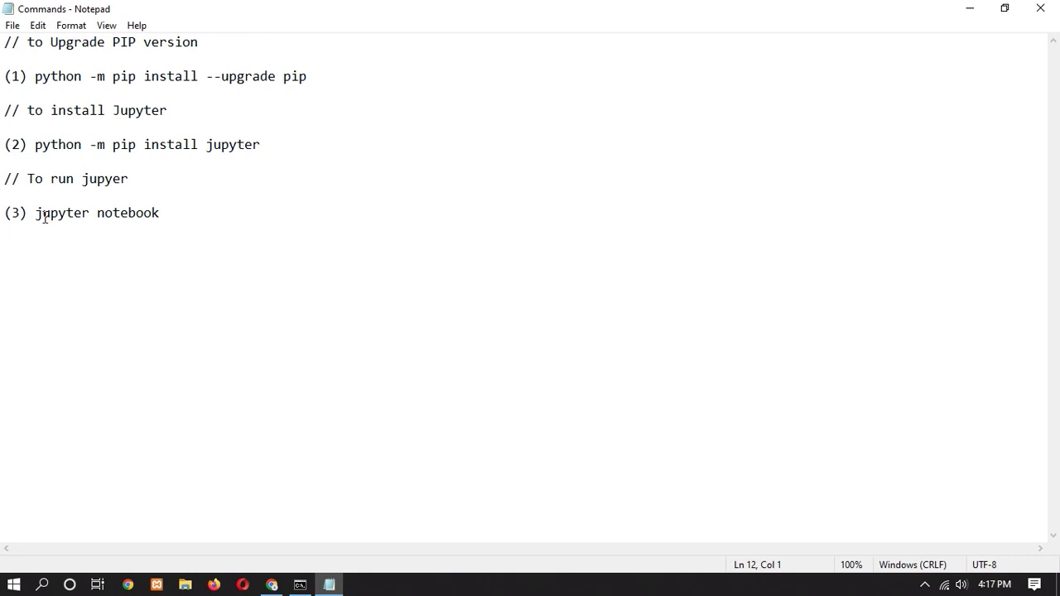
left_click_drag(36, 217, 169, 220)
right_click(110, 222)
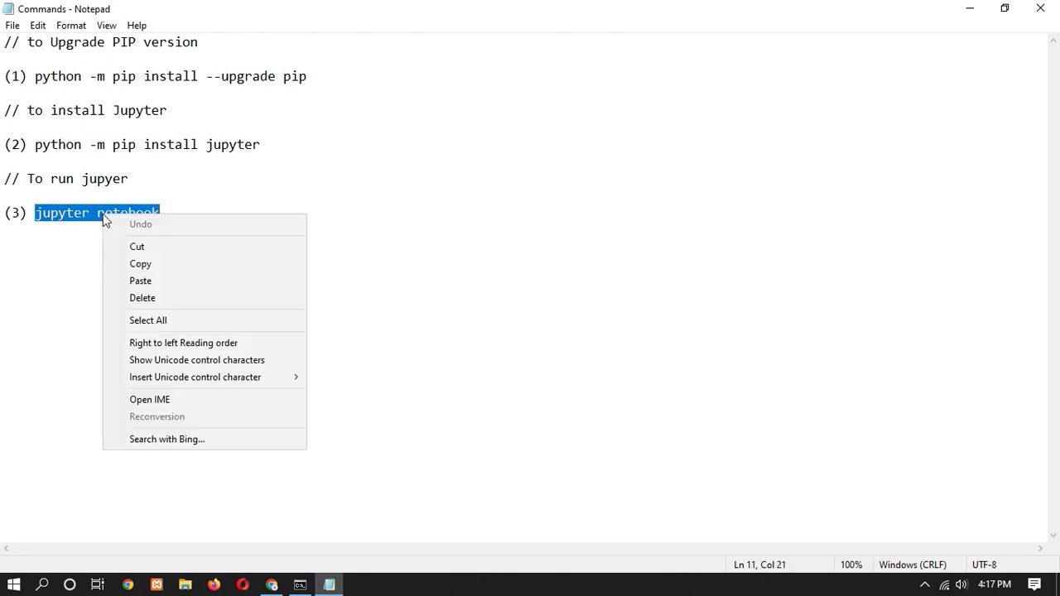
left_click(153, 261)
left_click(306, 587)
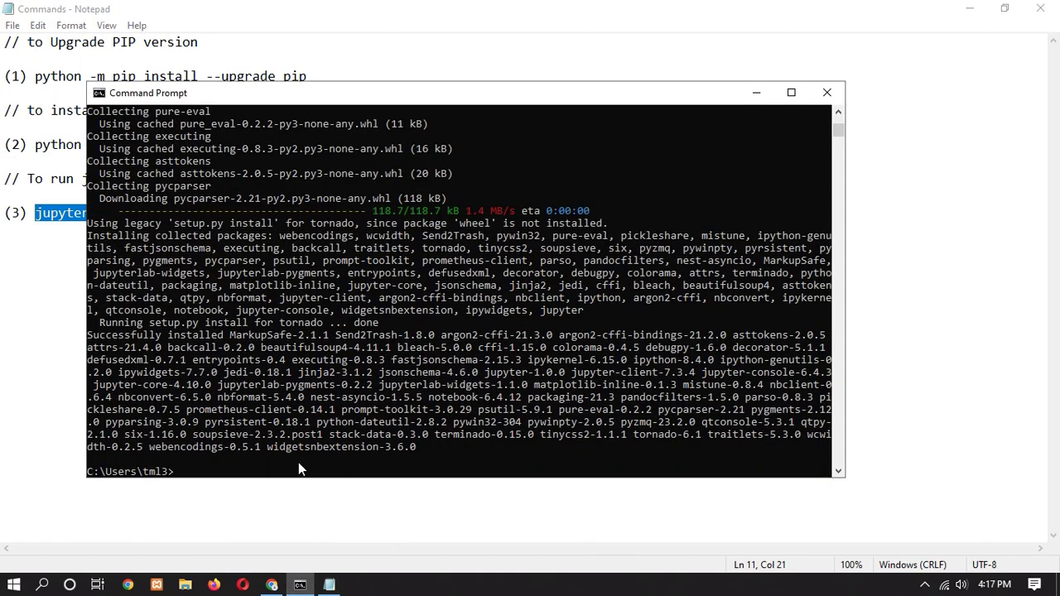
right_click(303, 478)
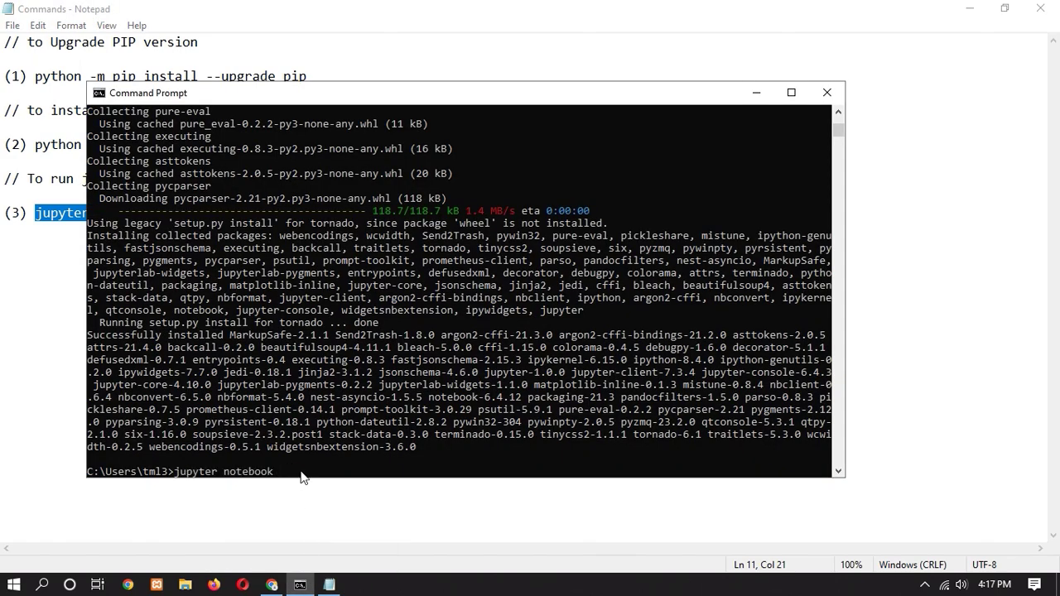
key("Return")
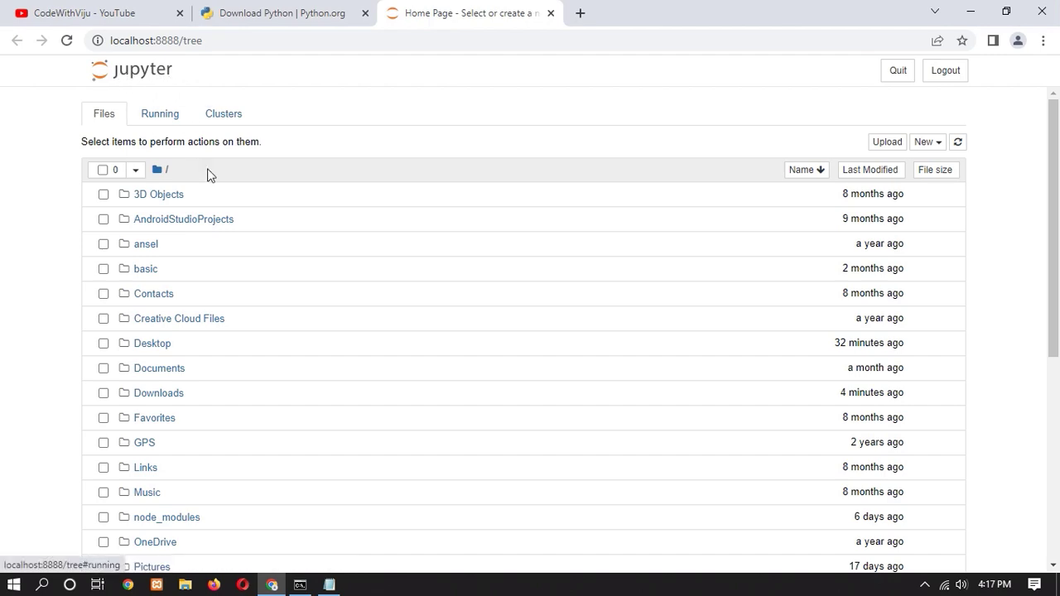
- Try to create a new Python 3 (ipykernel) notebook and enter 2+2 in its first cell
scroll(189, 300, "down", 5)
scroll(298, 275, "up", 5)
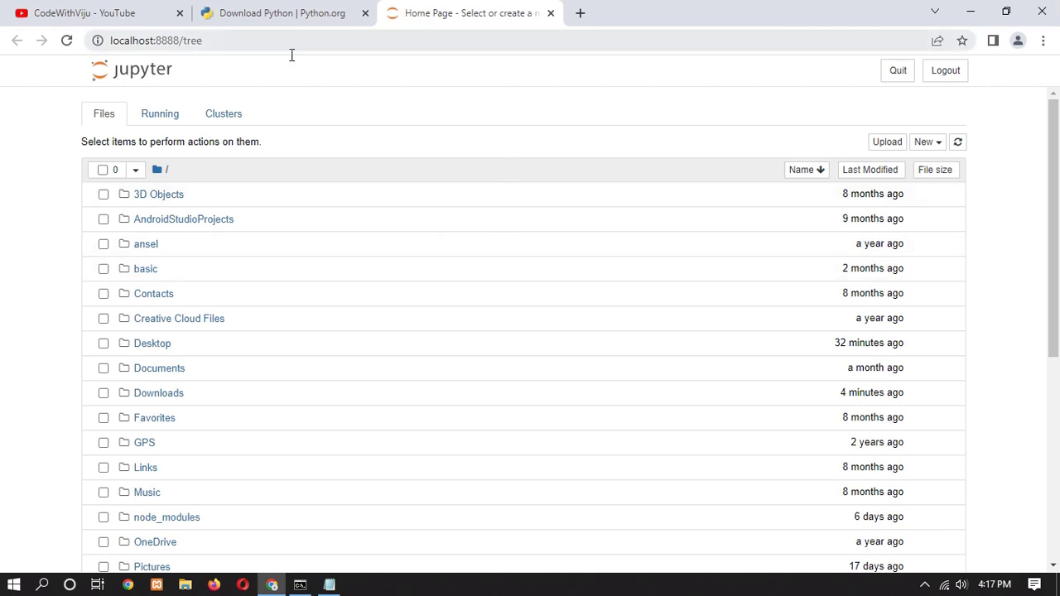
left_click(939, 145)
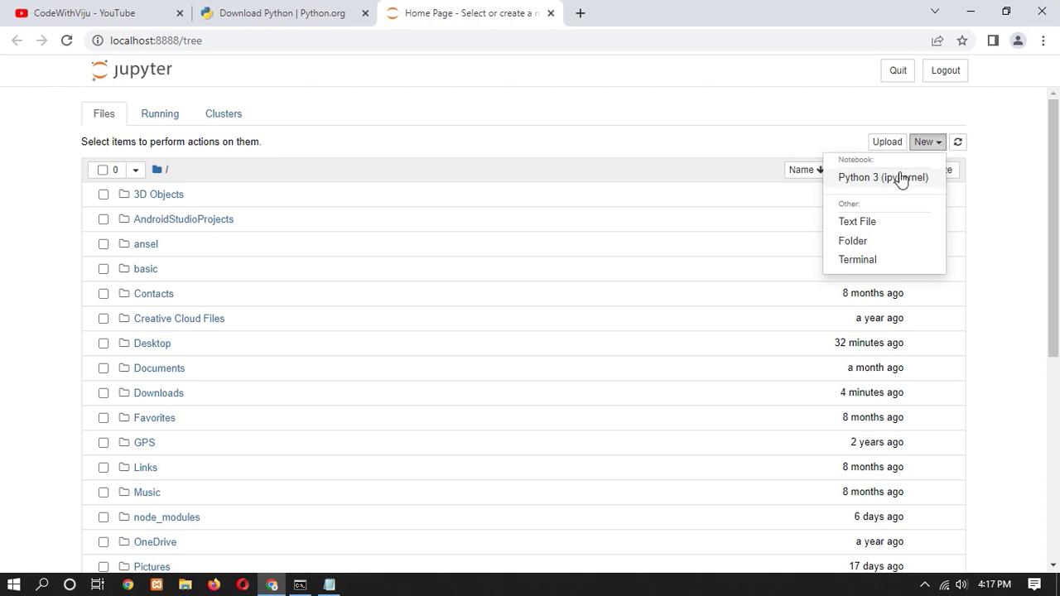
left_click(874, 180)
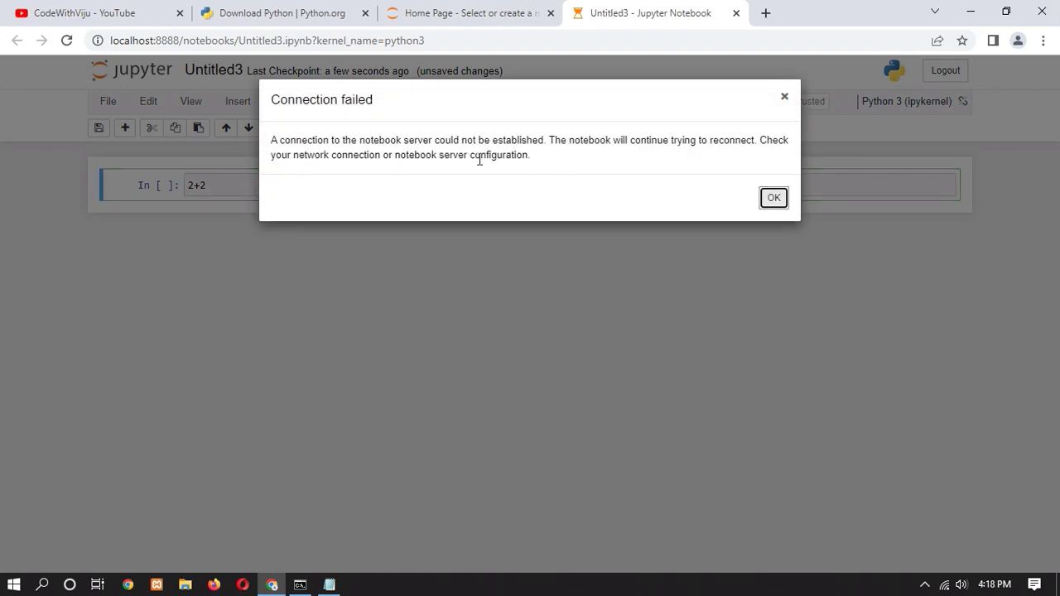
left_click(779, 201)
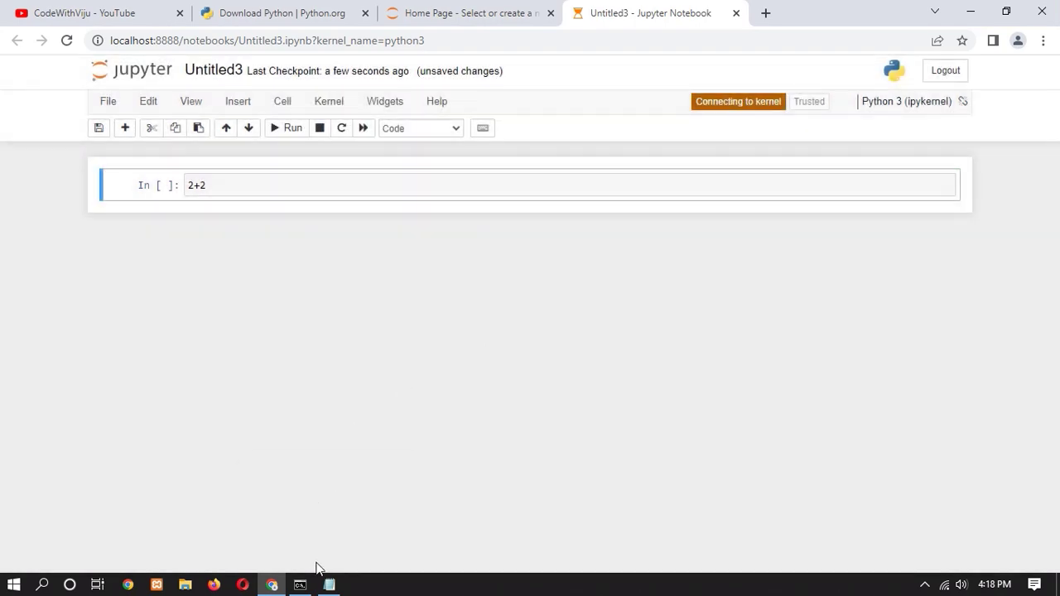
- Switch to Command Prompt and run "jupyter notebook" to start the notebook server again
left_click(301, 584)
type("jupyter notebook")
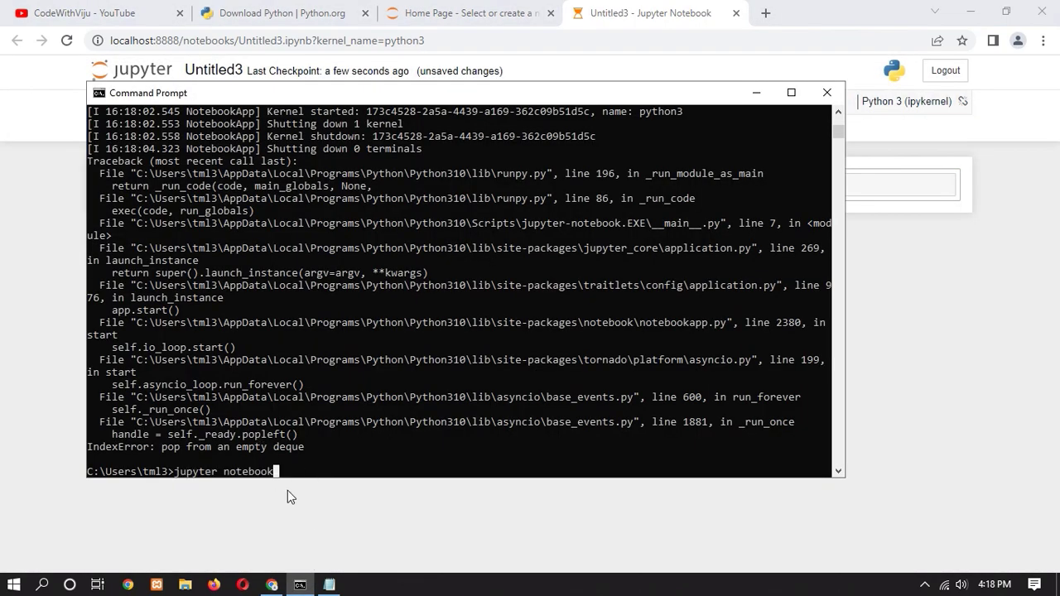
key("Return")
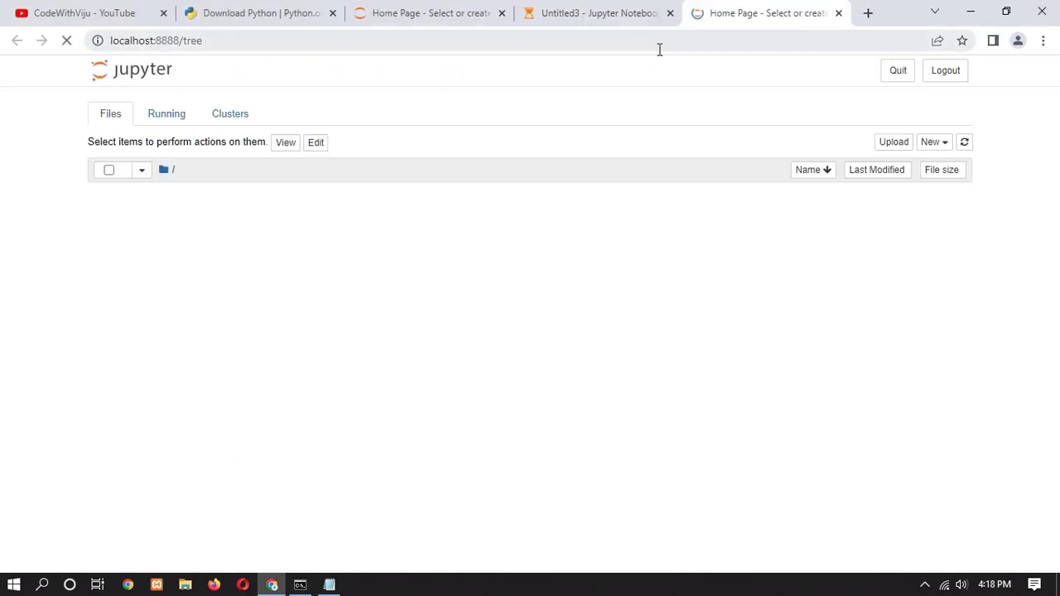
- Close the Untitled3 notebook without saving and create a new Python 3 (ipykernel) notebook from the Jupyter home page
left_click(669, 13)
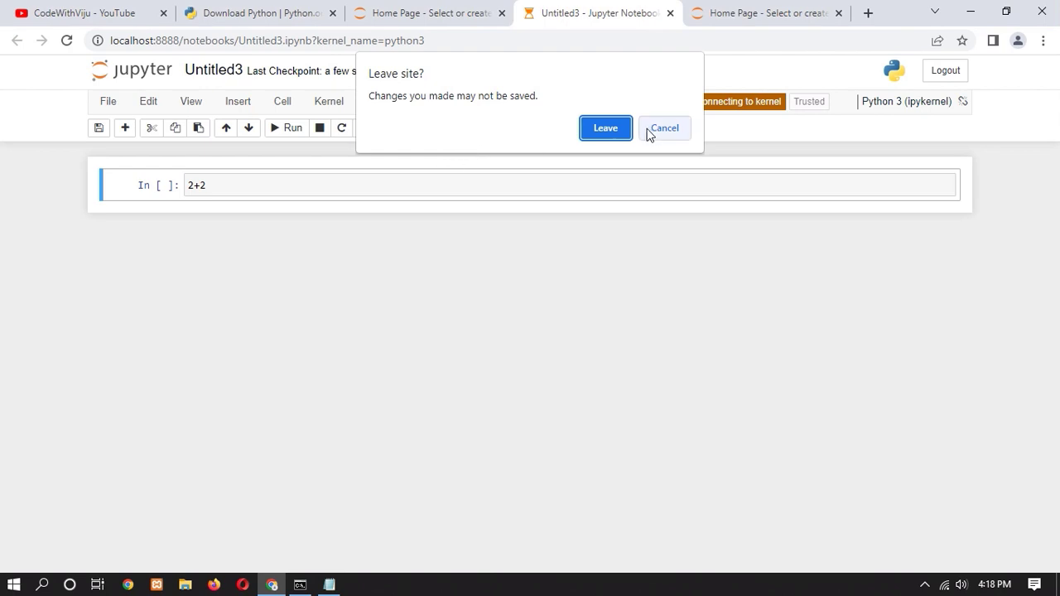
left_click(585, 135)
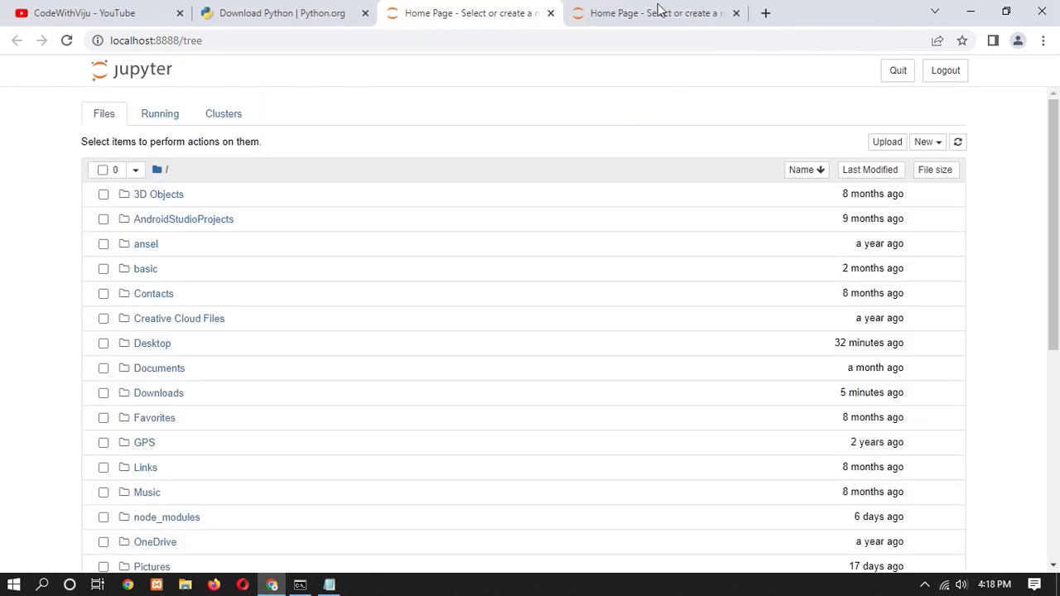
left_click(937, 143)
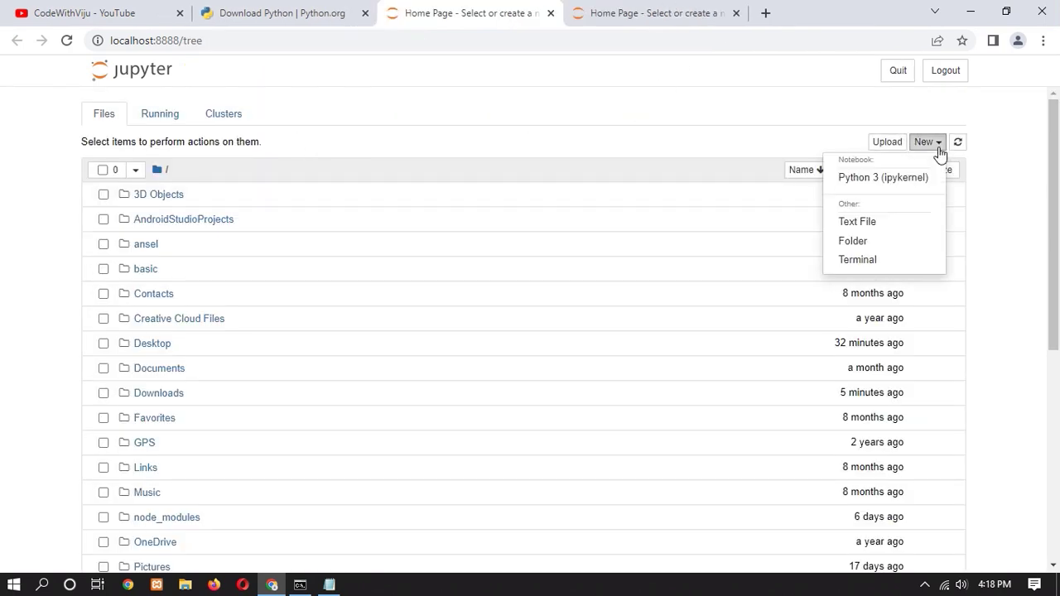
left_click(875, 179)
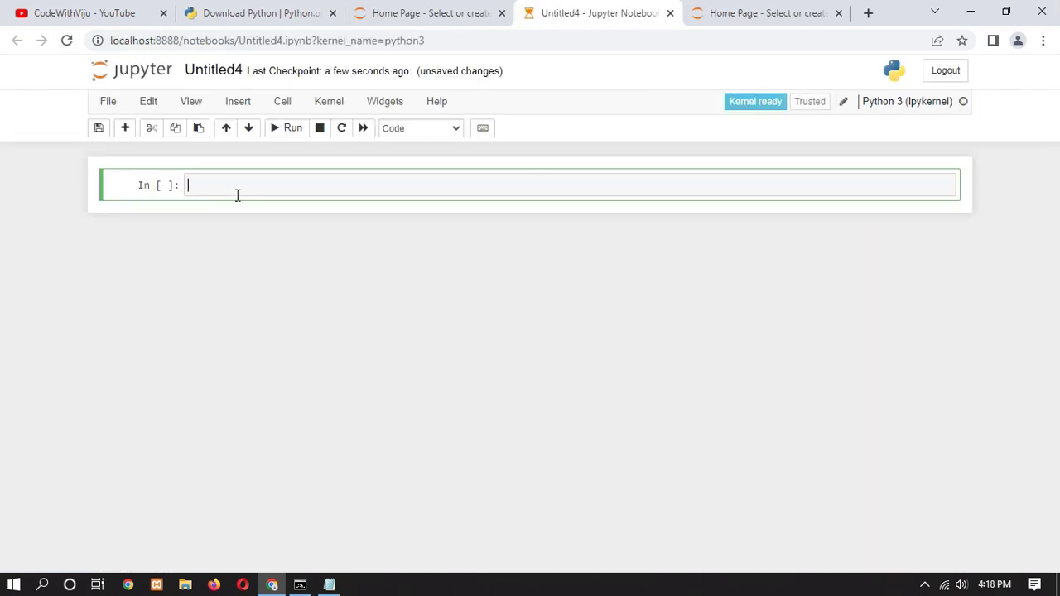
- Enter 1+2 in the first notebook cell, run it and highlight its output
type("1")
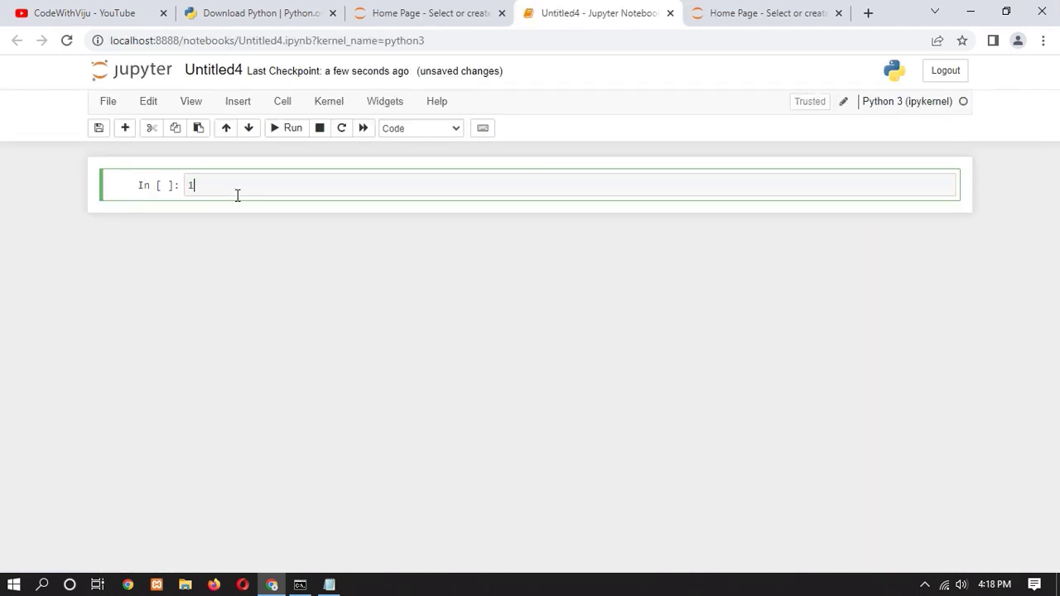
type("+2")
key("Return")
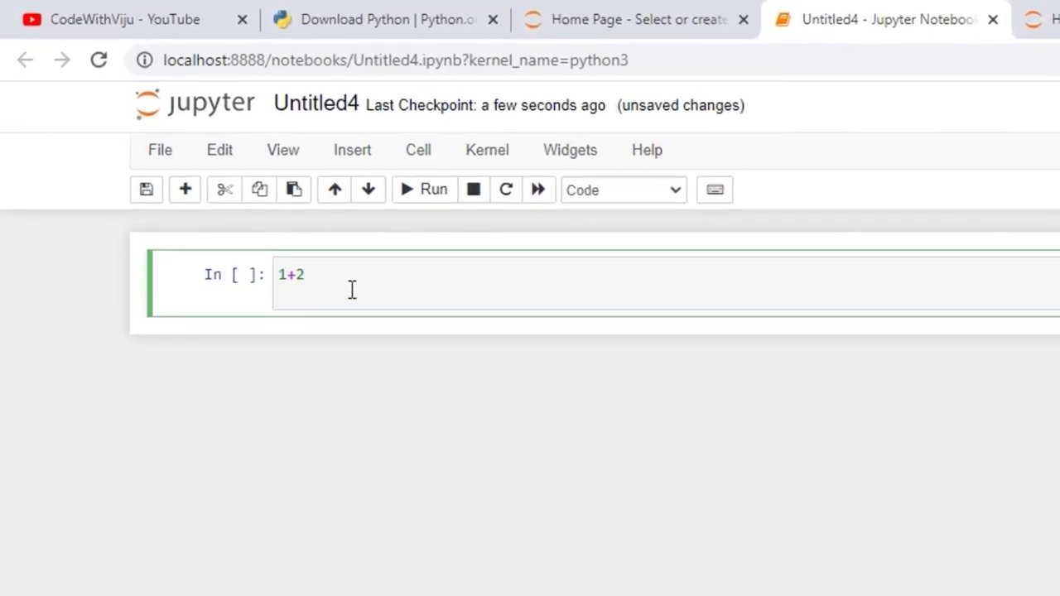
left_click(438, 199)
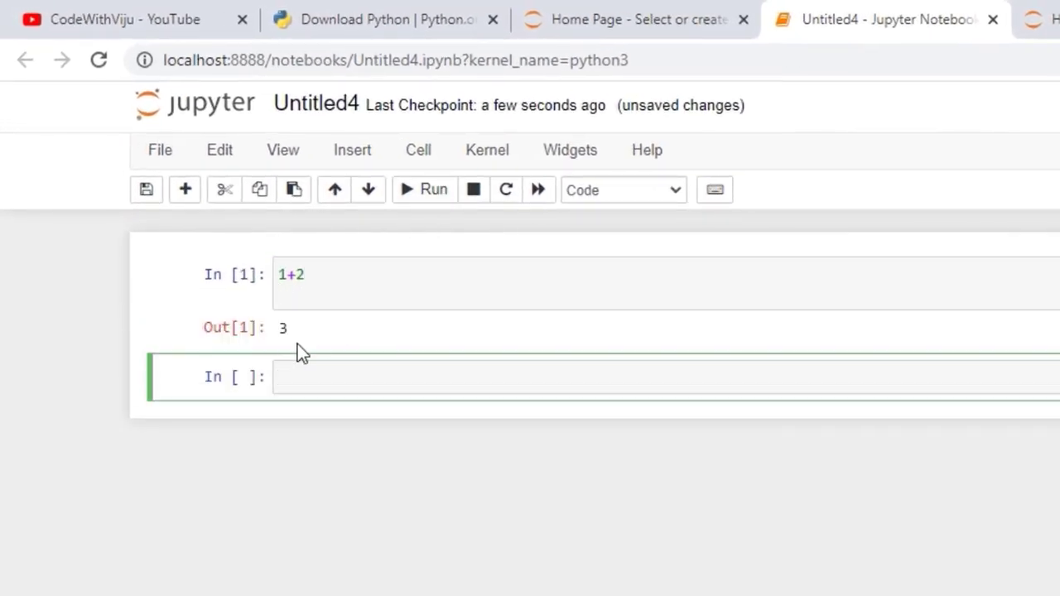
left_click_drag(288, 334, 273, 334)
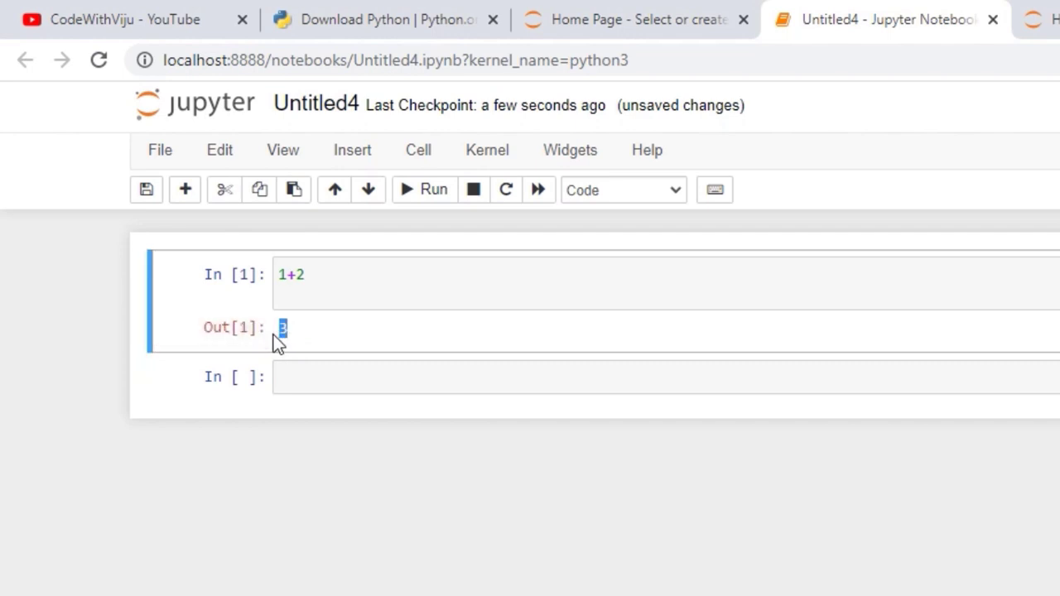
- Enter print ("please subscribe") in the second cell, run it and highlight the printed text
left_click(292, 382)
type("print")
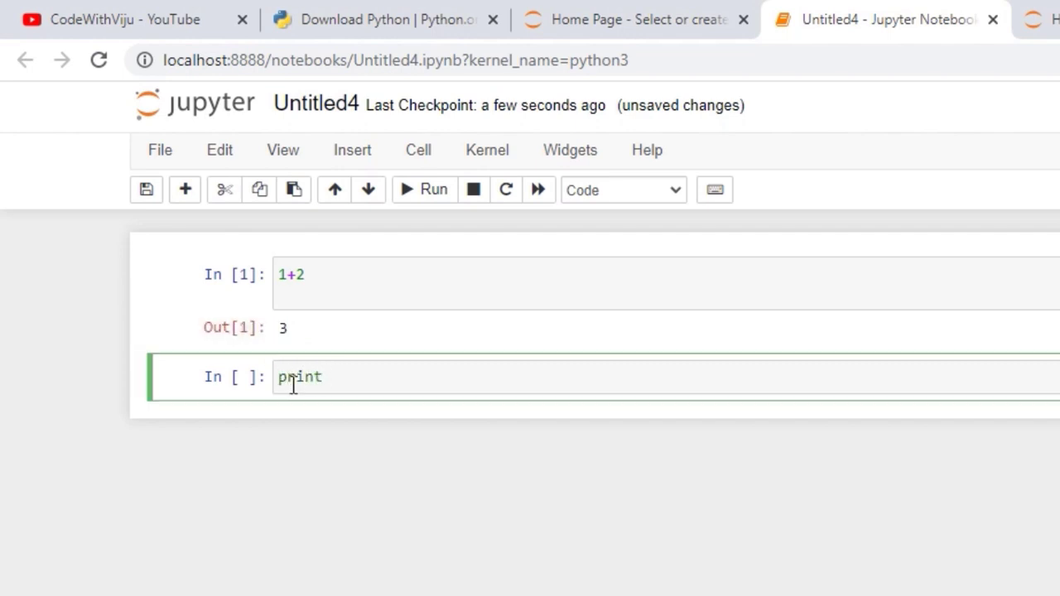
type(" (\"please ")
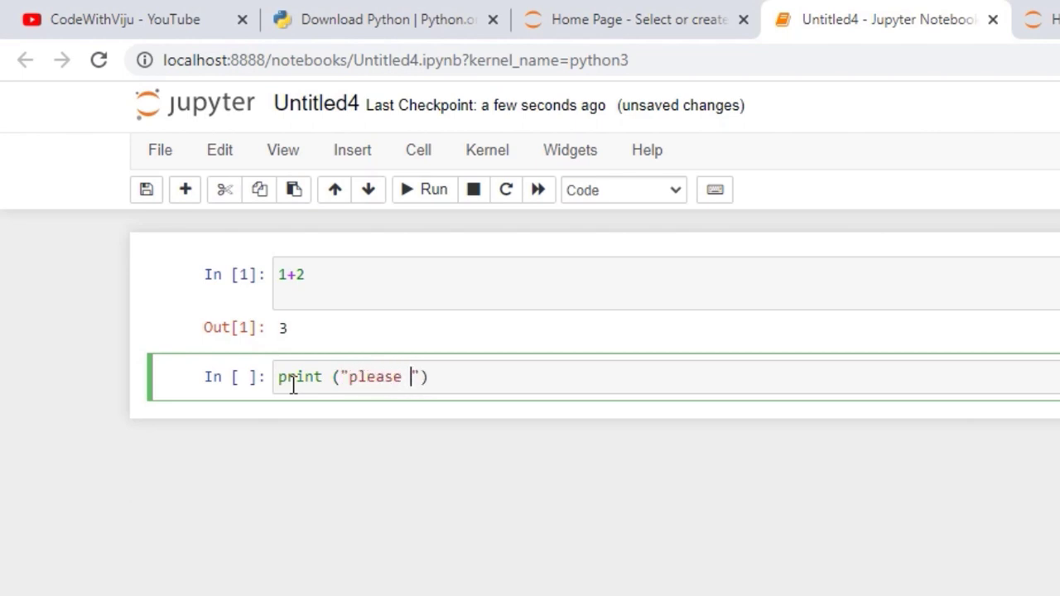
type("subscribe")
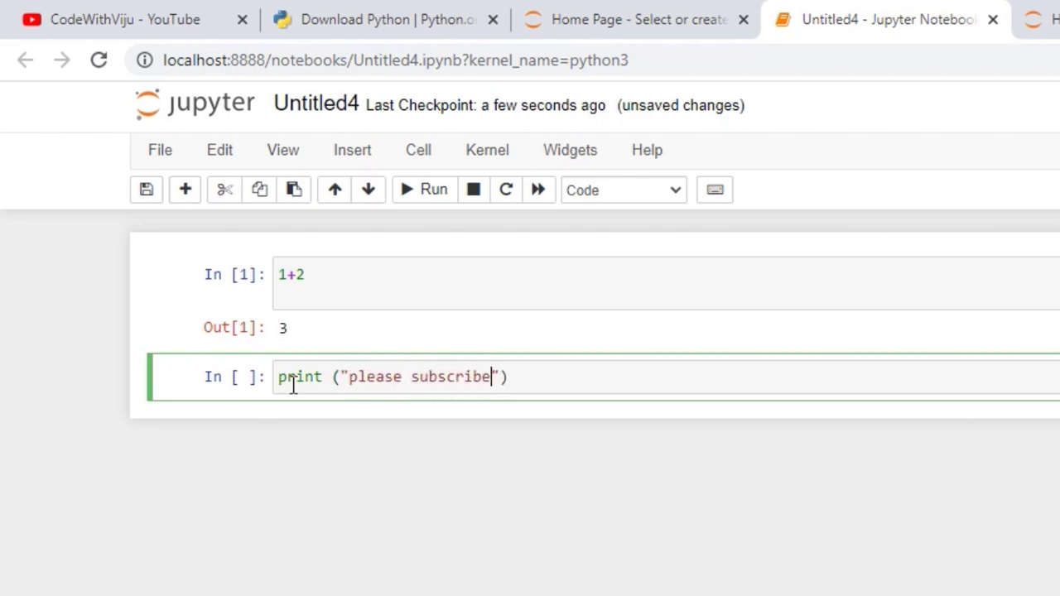
left_click(436, 192)
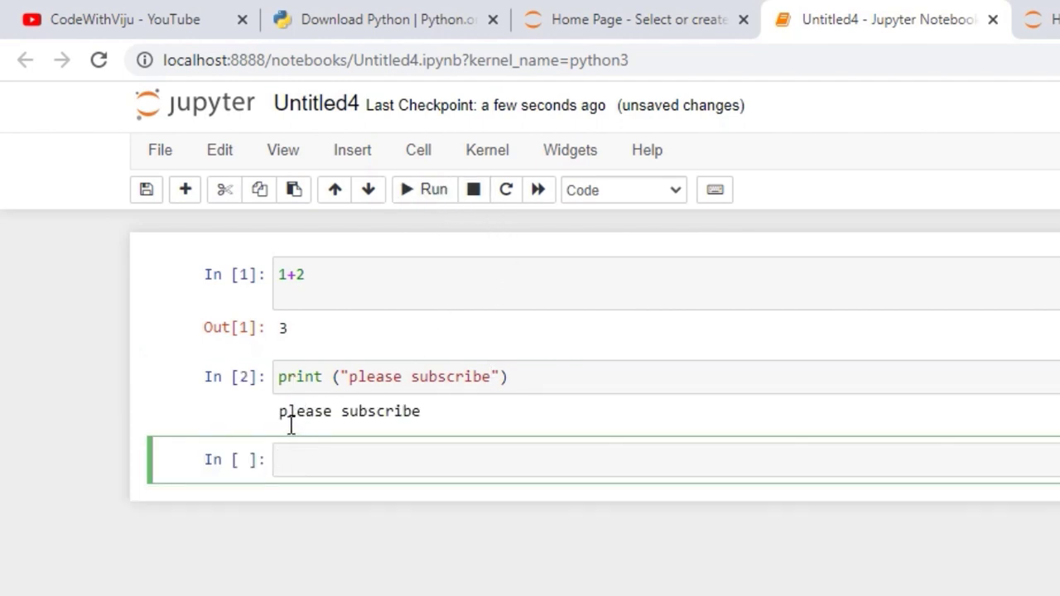
left_click_drag(280, 415, 428, 409)
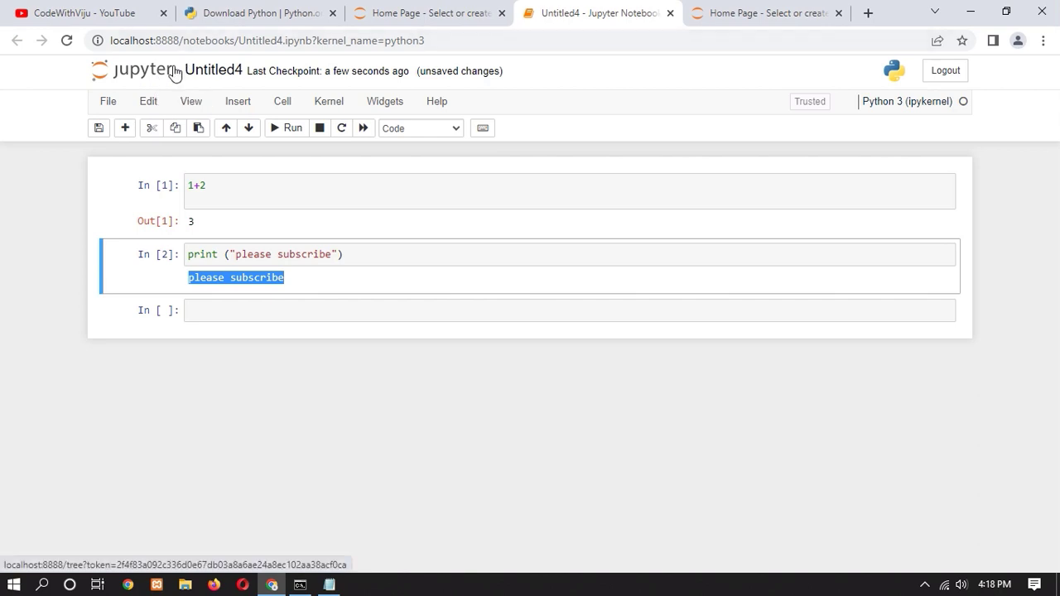
- Show the CodeWithViju YouTube channel page
left_click(89, 10)
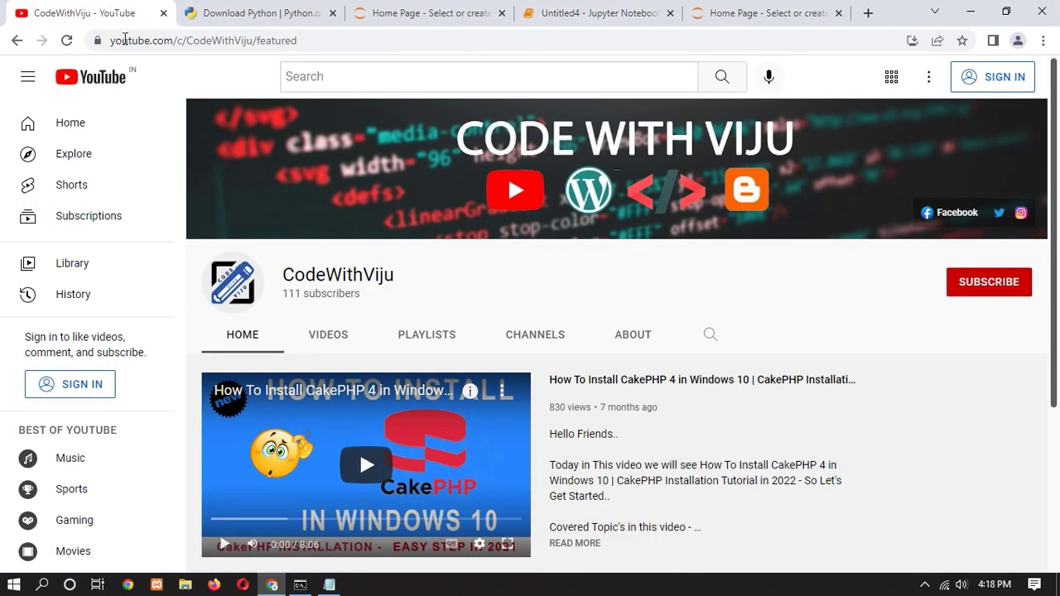